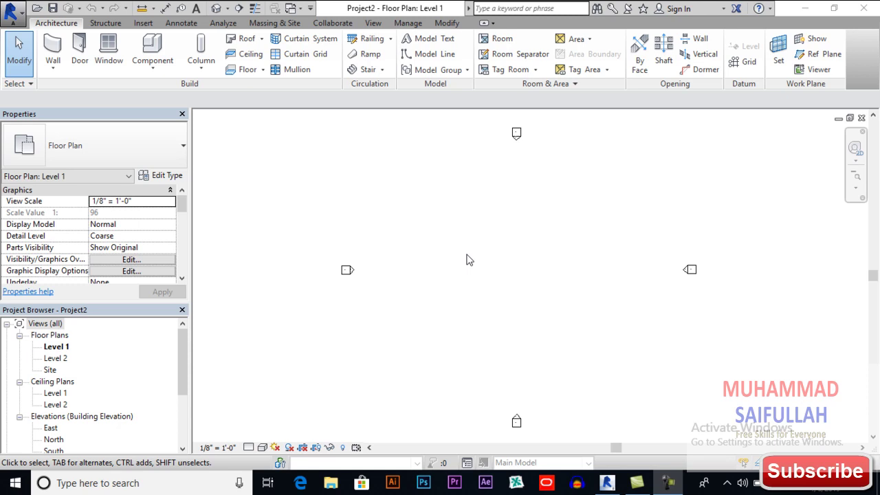
Browse the available roof creation options, then close the list.
click(262, 40)
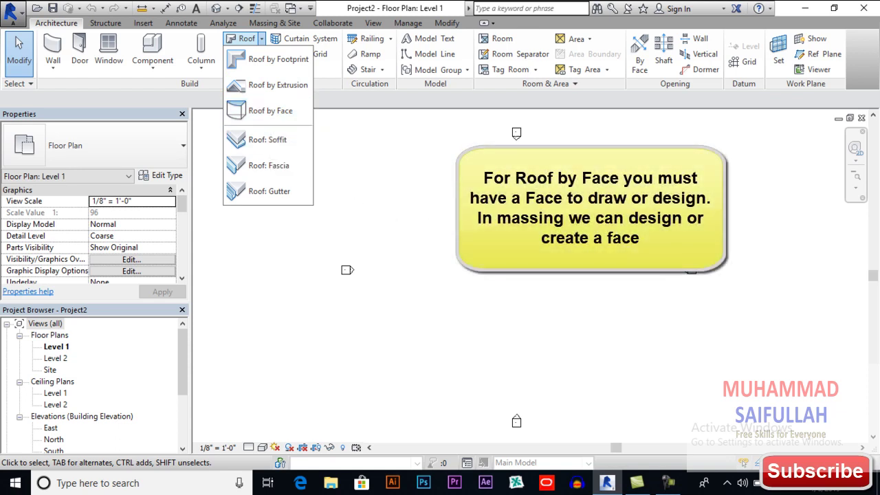
key(Escape)
middle_drag(346, 118, 343, 118)
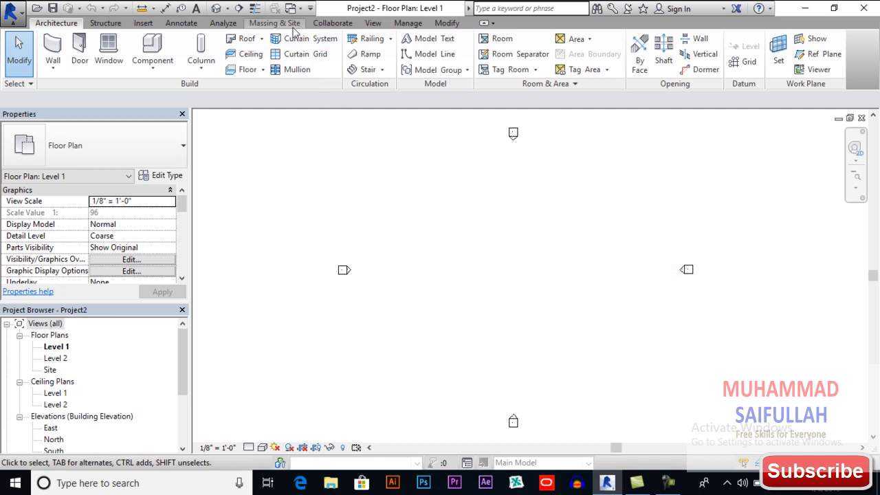
Start a new in-place mass from Massing & Site and enter the name 'Roof truy'.
click(273, 23)
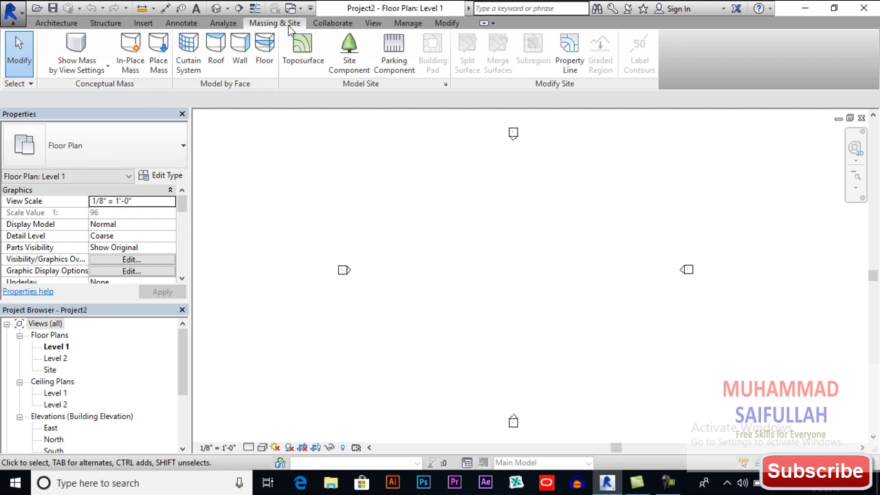
click(134, 74)
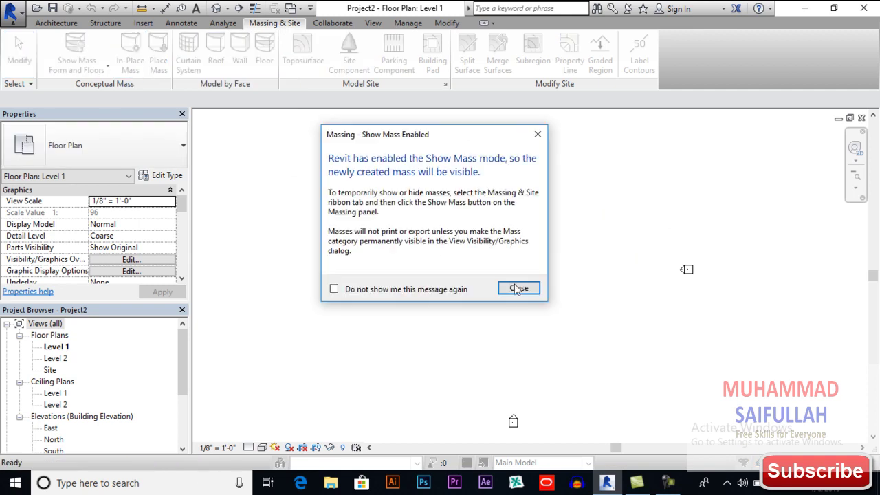
click(518, 289)
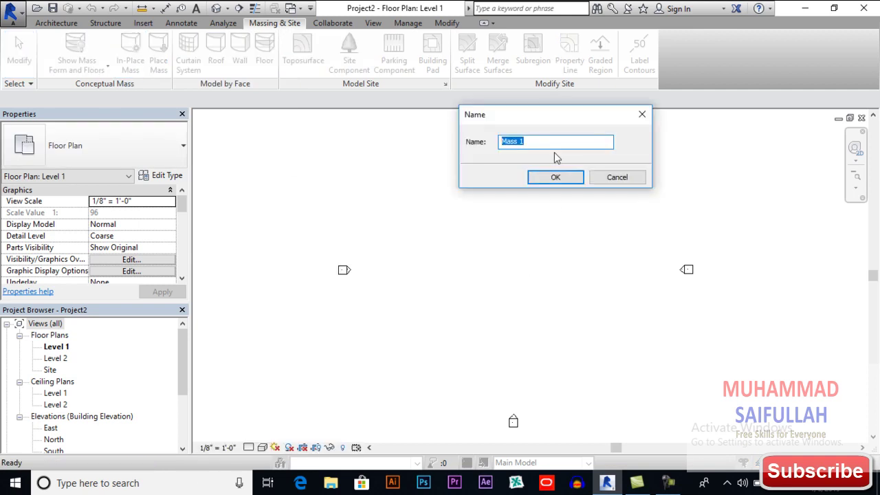
text(Roof)
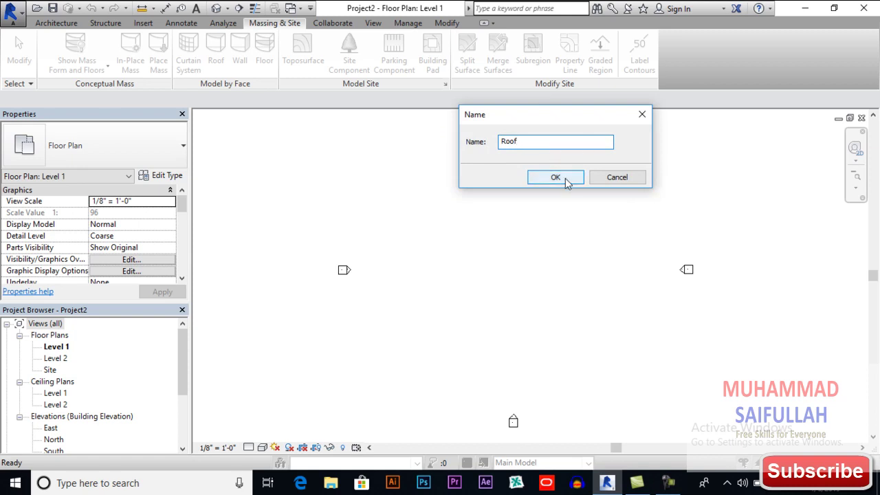
text( truy)
Confirm the mass name, then draw a square rectangle of model lines on Level 1.
click(555, 178)
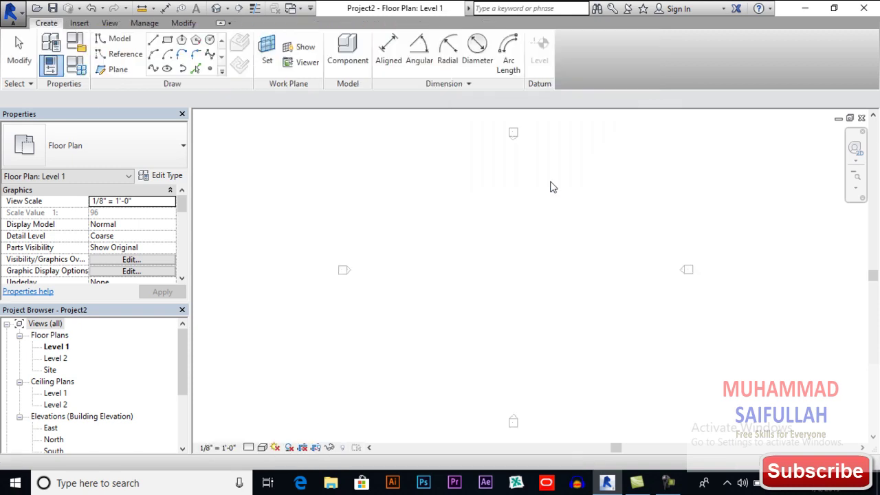
middle_drag(517, 262, 513, 262)
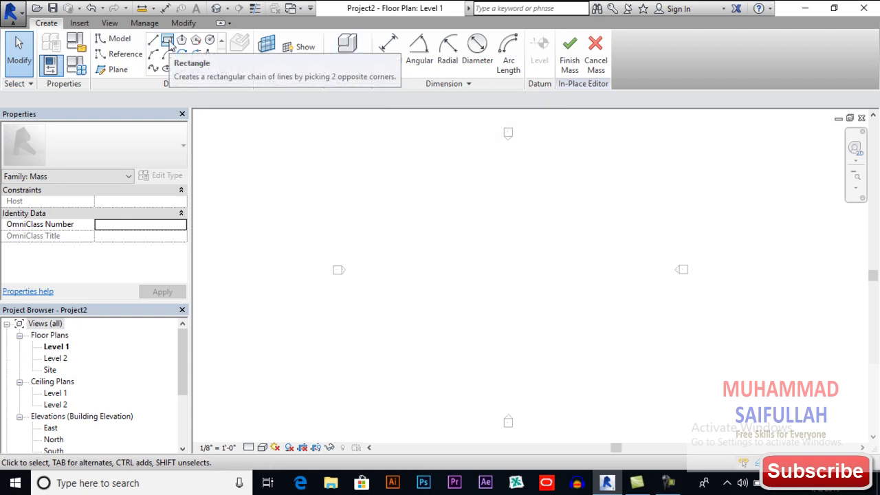
click(169, 43)
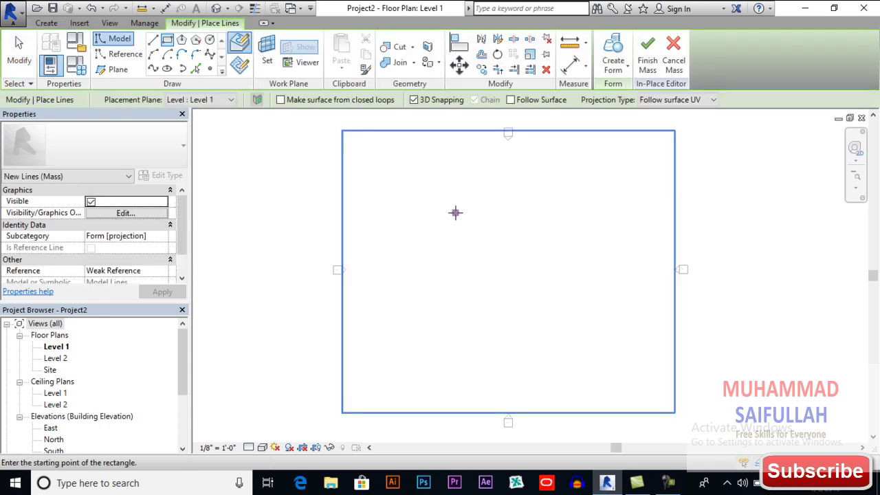
click(454, 209)
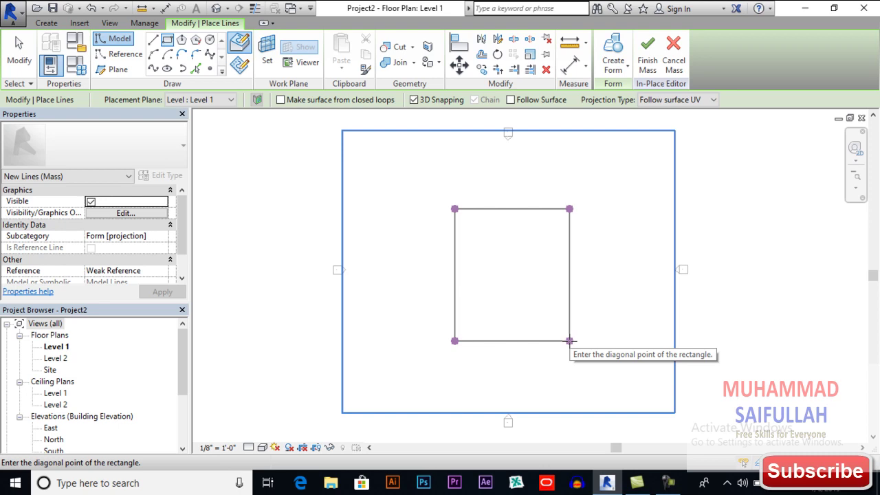
click(569, 341)
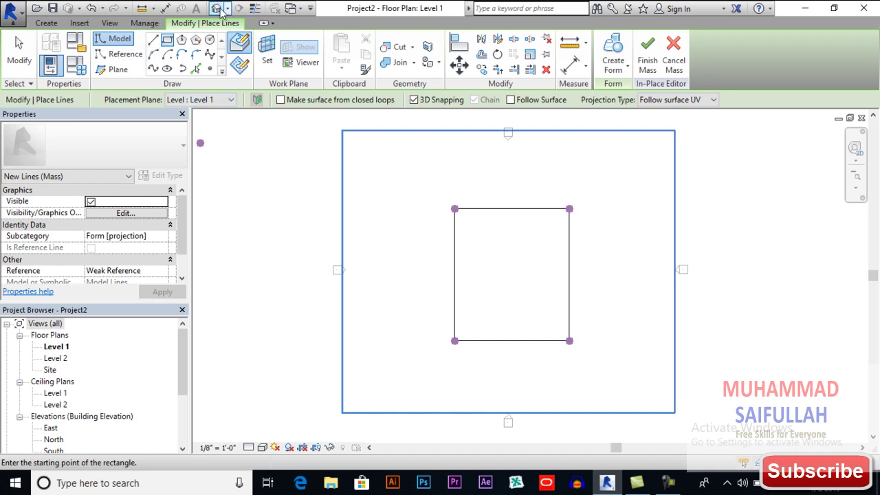
In the default 3D view, extrude the square outline into a solid form.
click(216, 8)
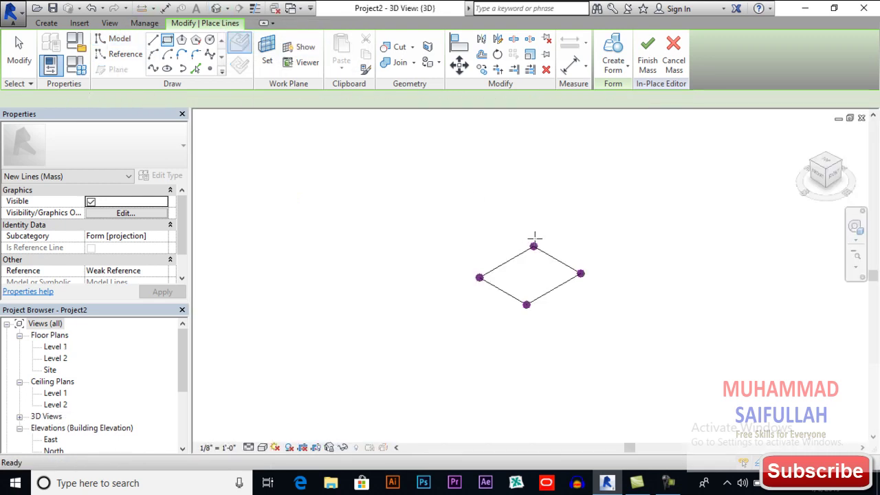
click(19, 51)
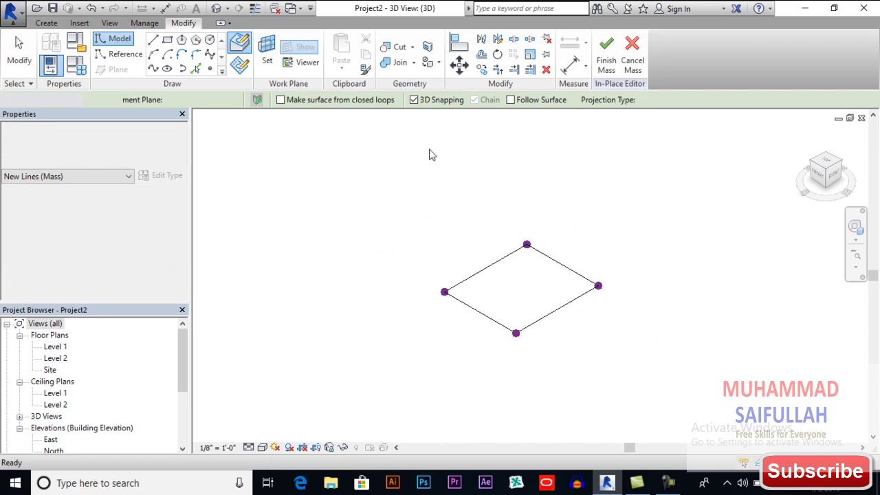
click(507, 262)
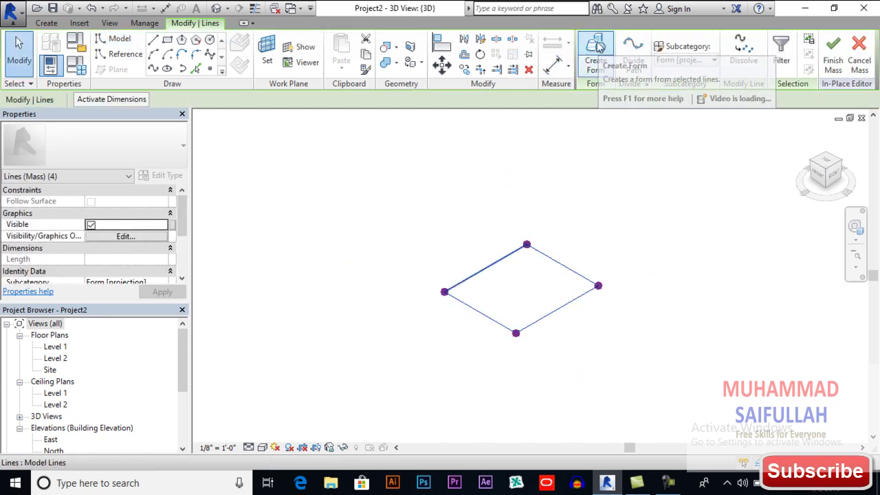
click(597, 45)
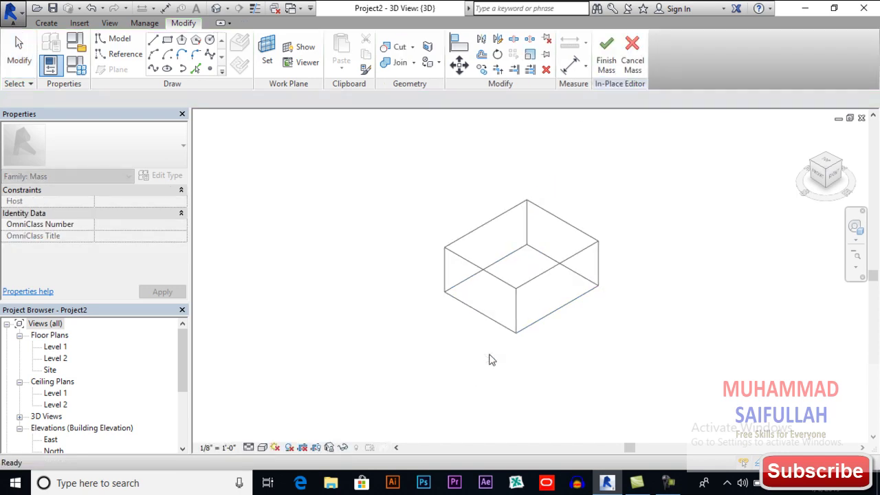
Drag the box's top face upward to make the mass taller.
click(521, 227)
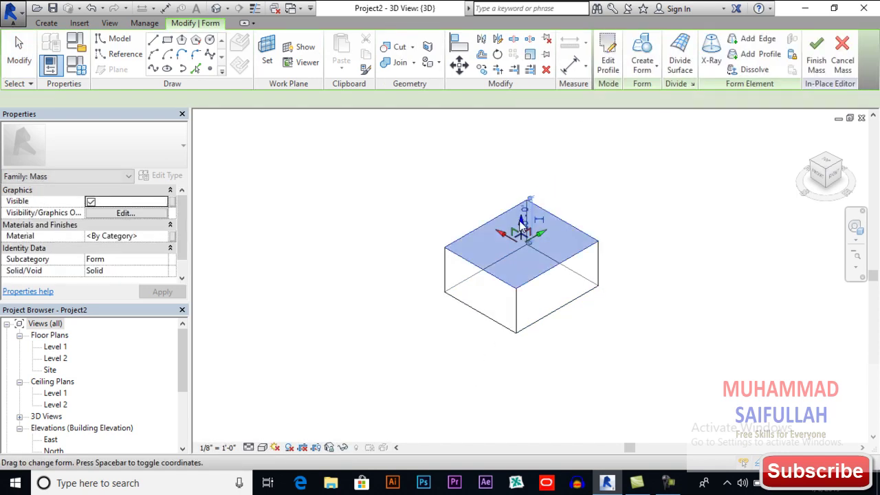
mouse_move(523, 223)
mouse_down()
mouse_move(515, 176)
mouse_move(520, 218)
mouse_up()
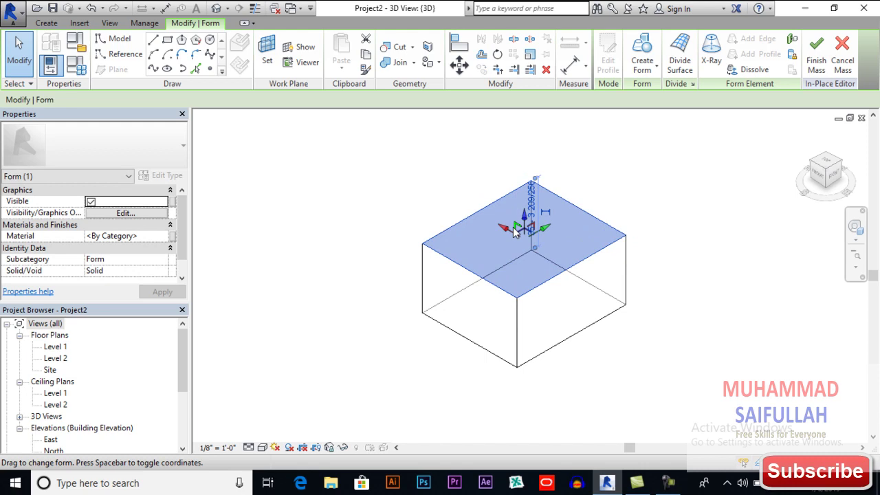
scroll(522, 220, up, 2)
drag(526, 219, 527, 190)
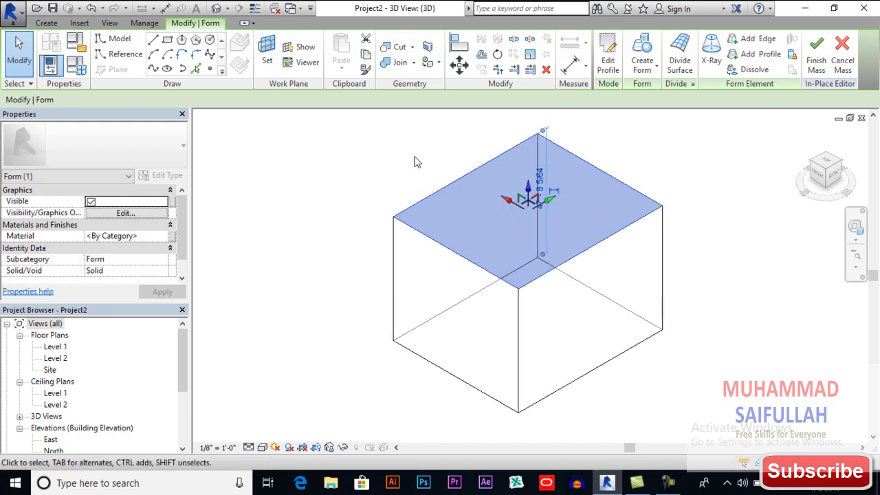
click(416, 162)
scroll(465, 241, down, 2)
scroll(465, 241, down, 1)
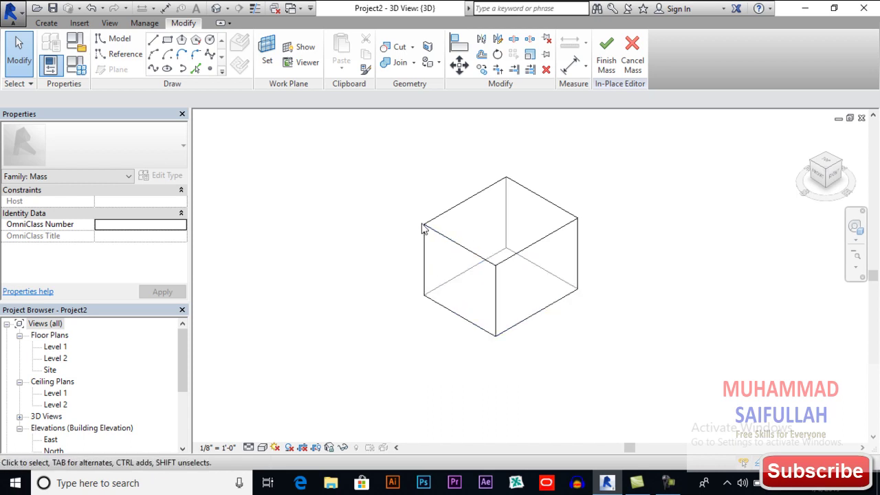
click(120, 59)
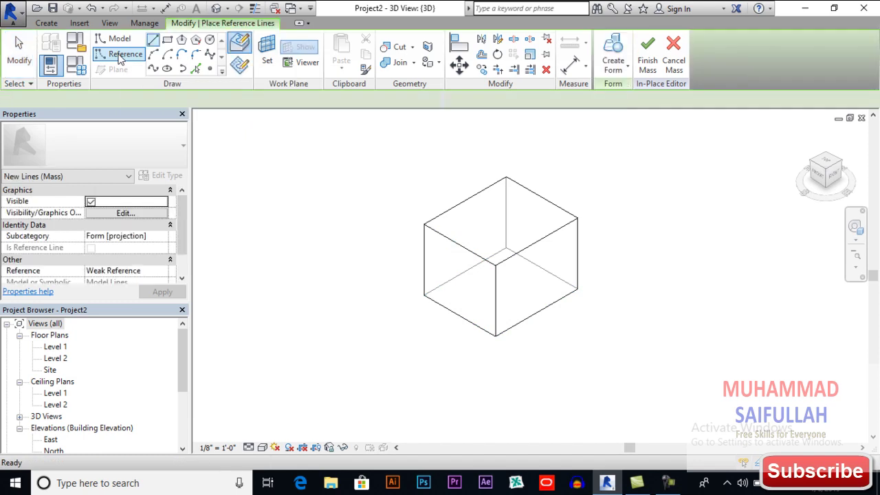
click(455, 100)
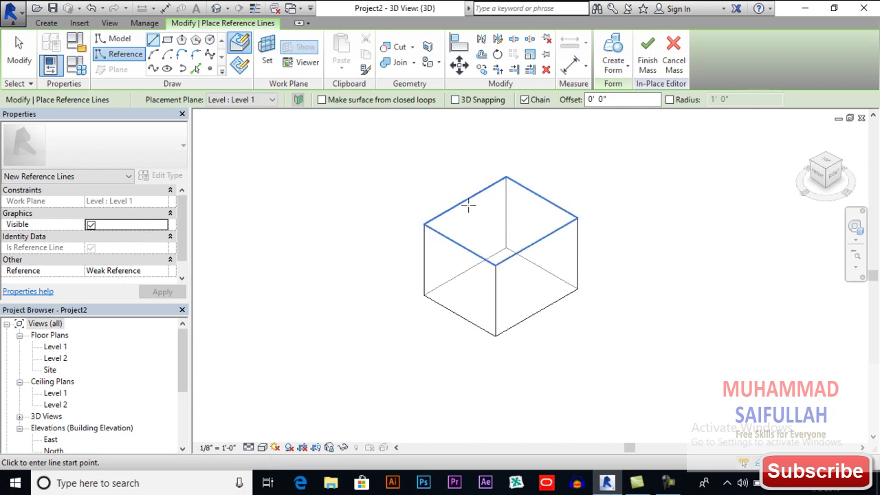
click(455, 100)
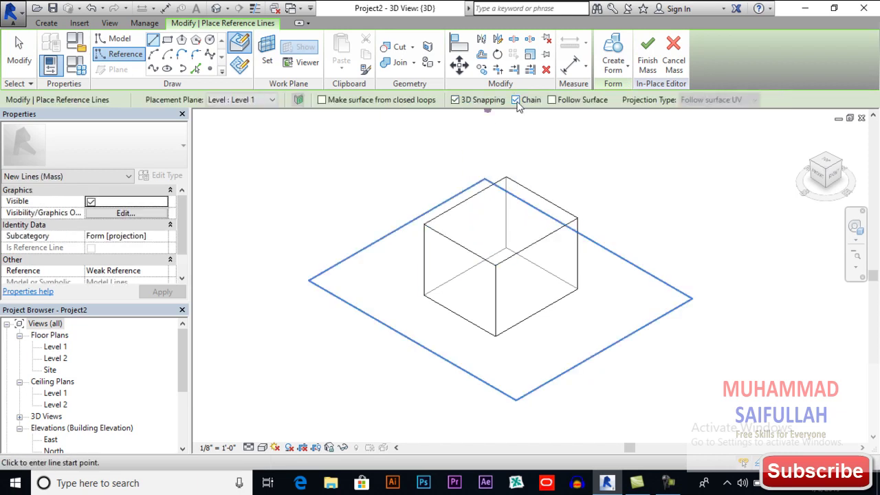
scroll(464, 263, up, 1)
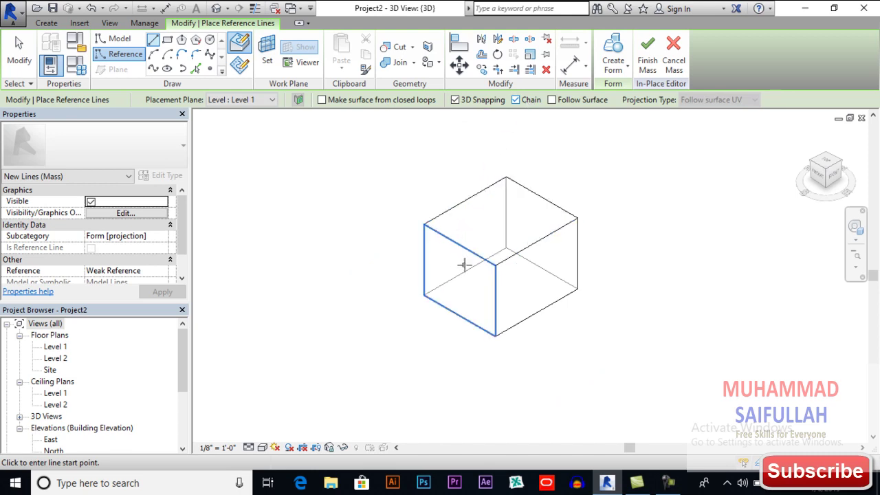
scroll(464, 265, up, 2)
shift+middle_drag(464, 265, 464, 302)
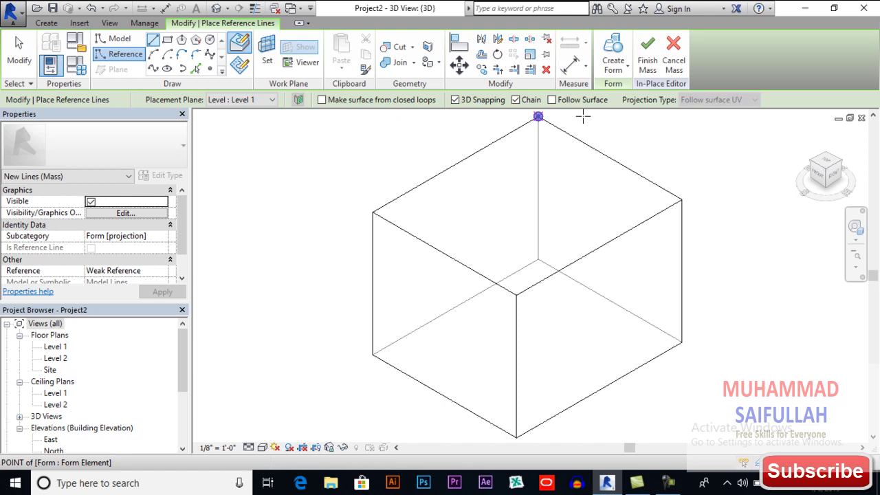
click(15, 61)
scroll(387, 233, down, 1)
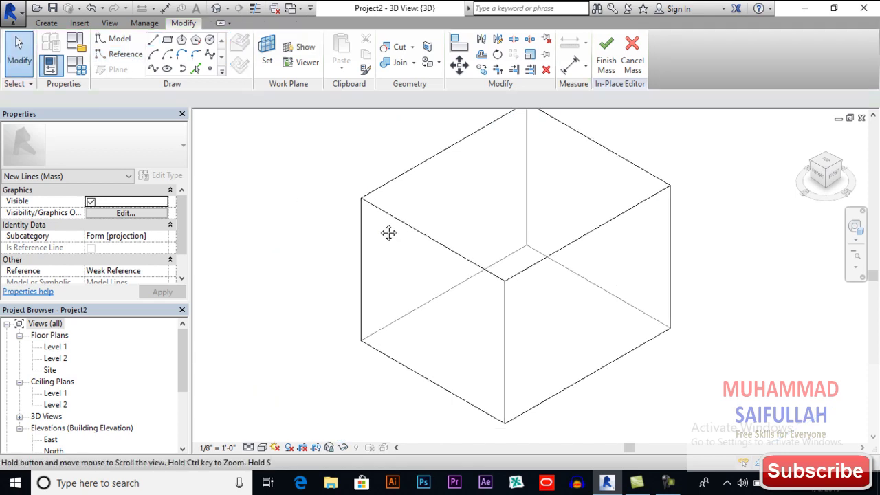
scroll(379, 230, down, 1)
scroll(421, 236, down, 1)
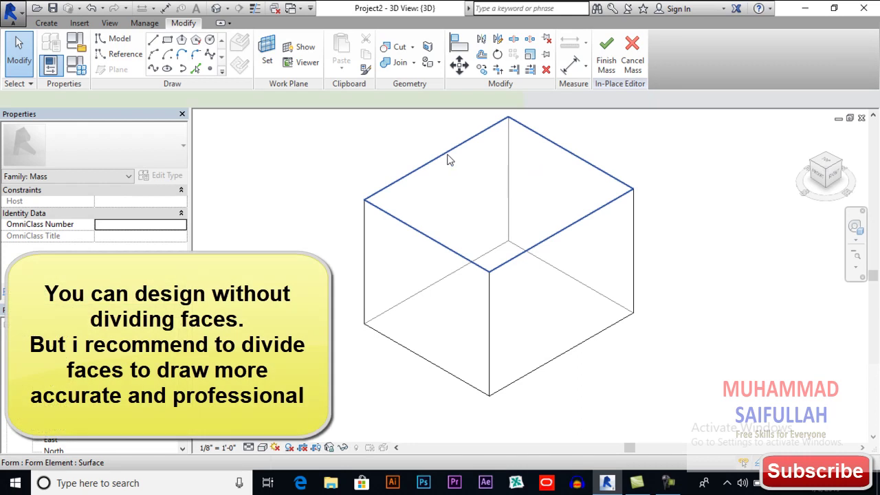
Divide the box's top face with 4 U and 4 V grid divisions.
click(453, 225)
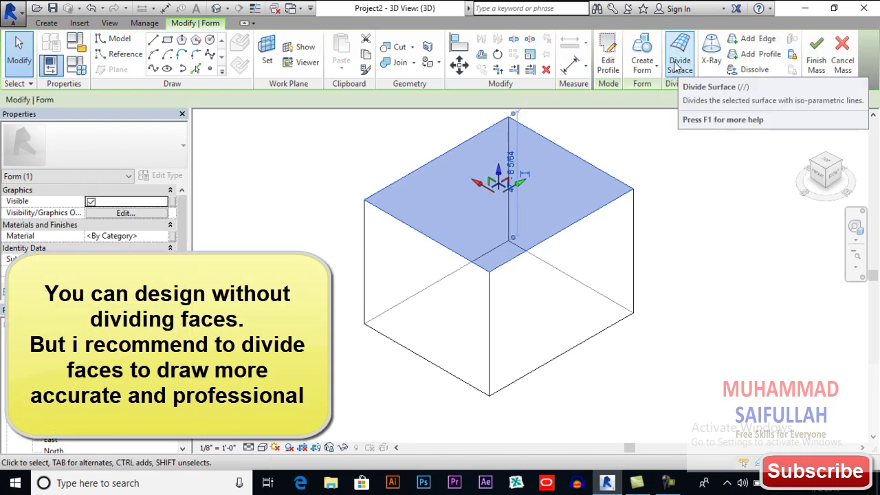
click(676, 66)
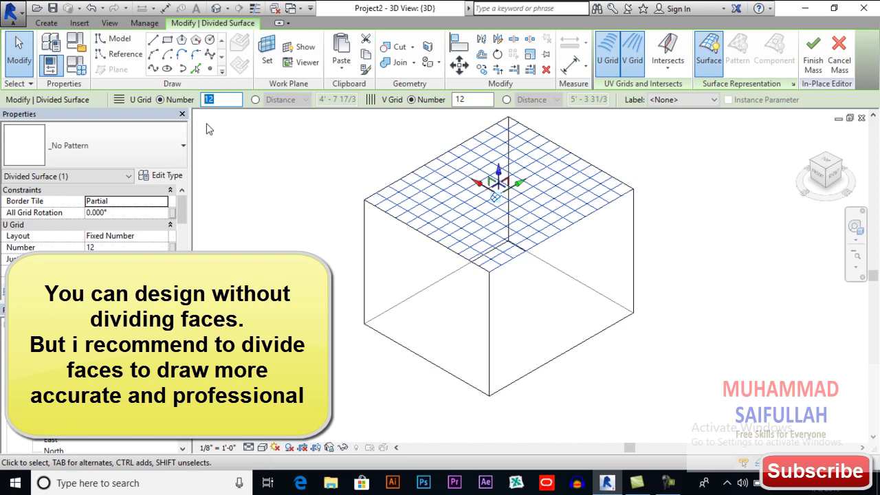
text(4)
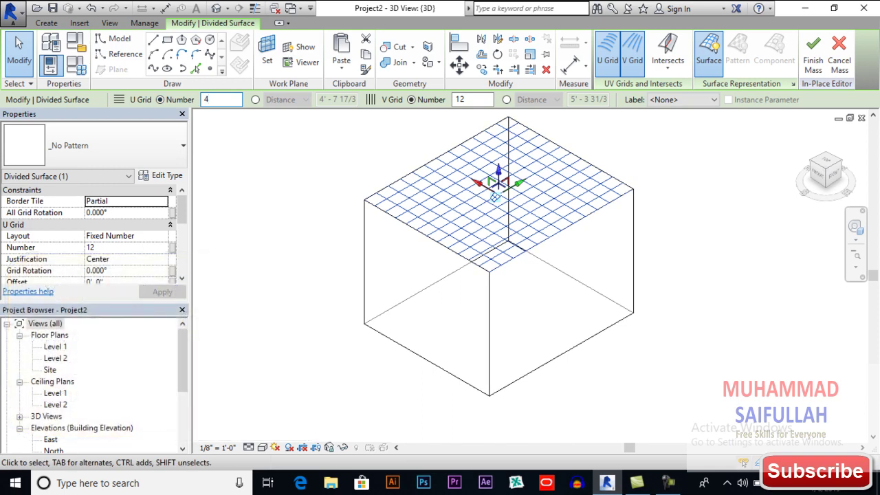
key(Return)
click(452, 100)
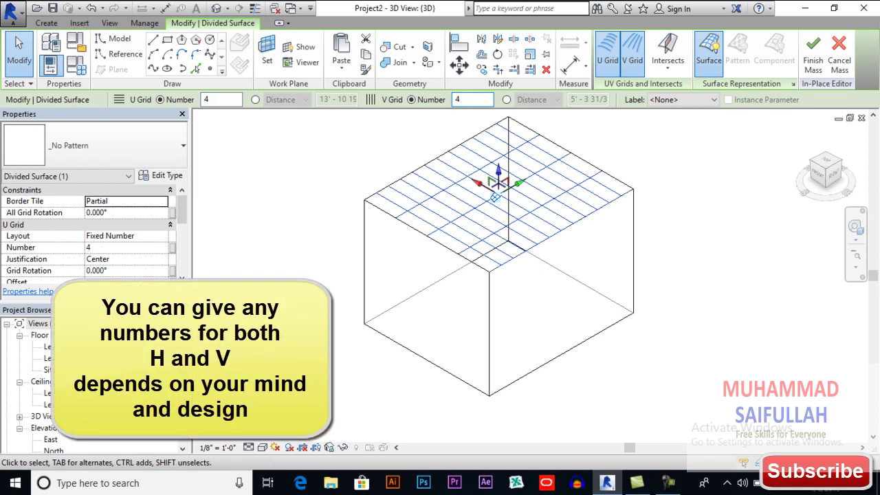
text(4)
key(Return)
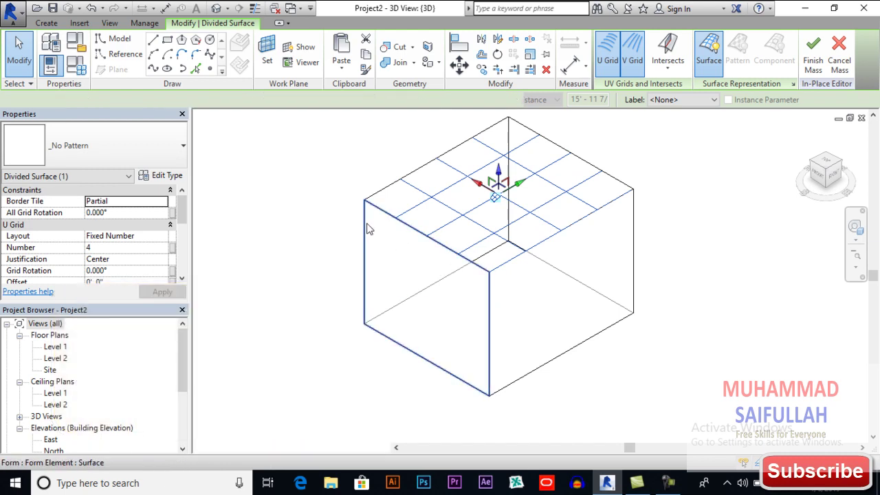
Divide the front face of the mass into a 4-by-4 grid.
click(368, 229)
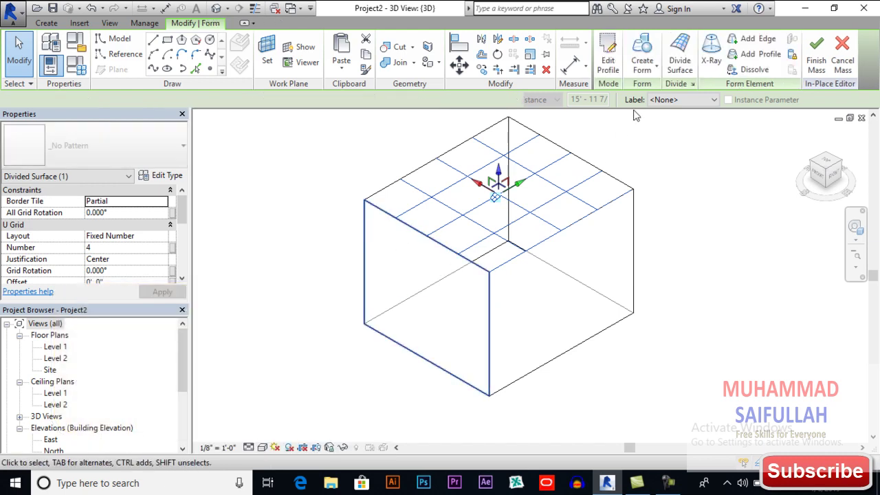
click(681, 58)
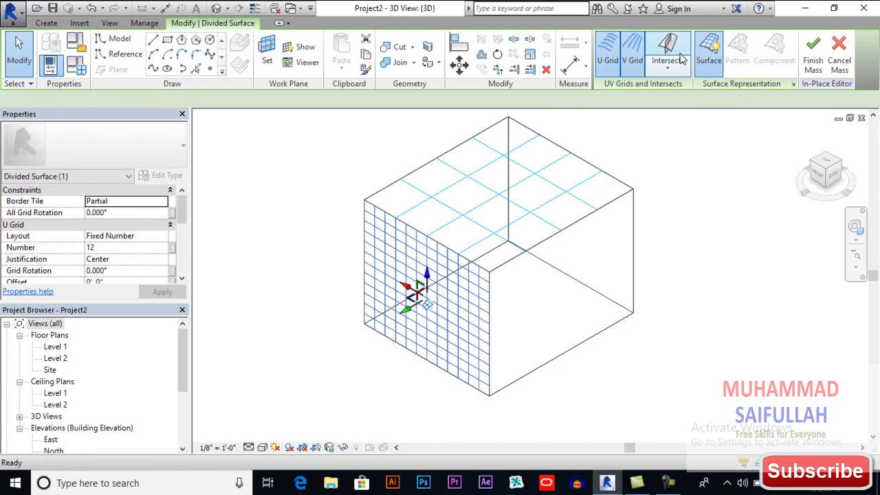
click(233, 101)
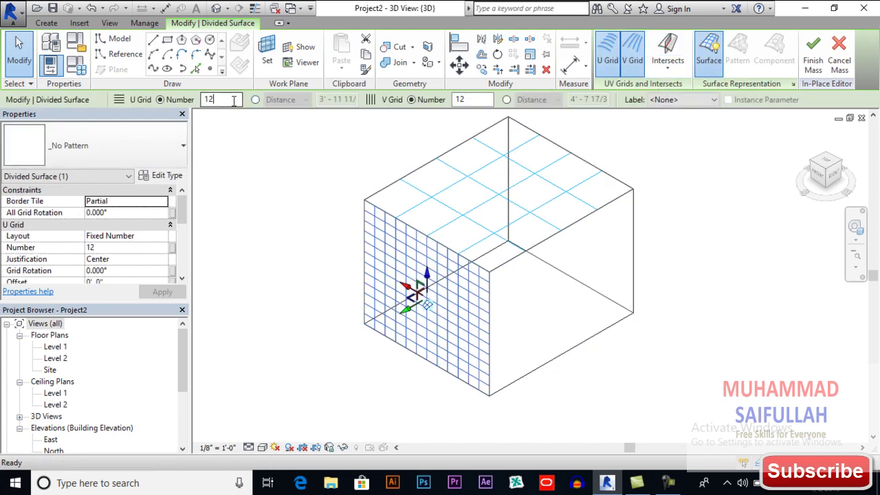
key(BackSpace)
key(BackSpace)
text(4)
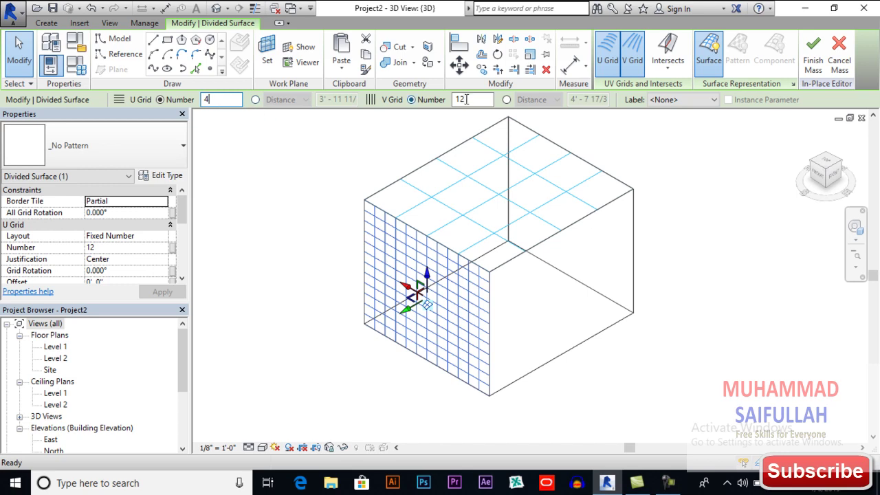
double_click(467, 100)
text(4)
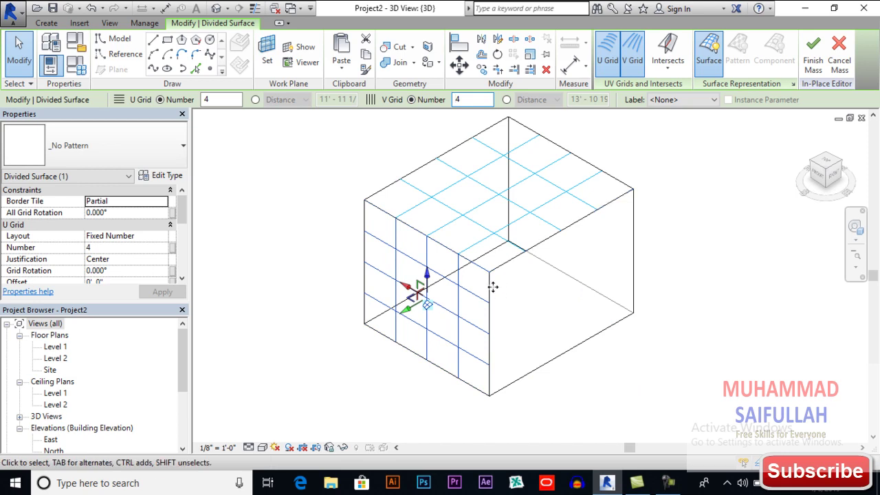
Divide the right face into a 4-by-4 grid.
click(560, 359)
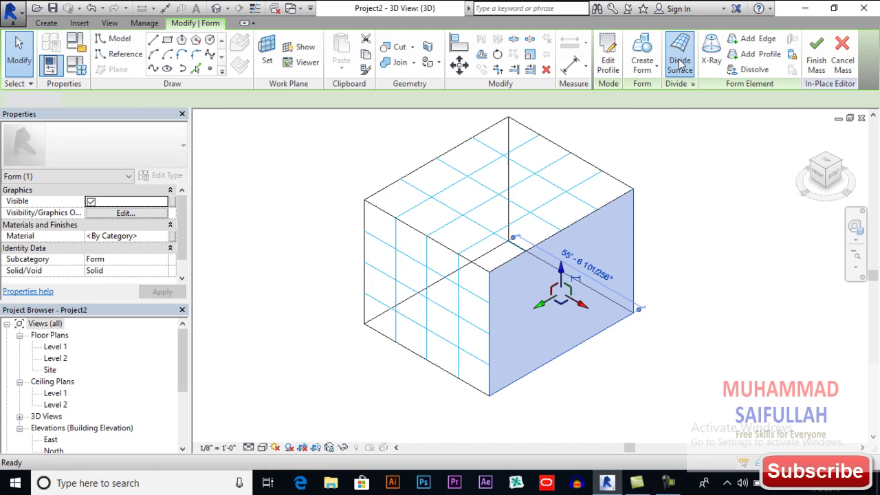
click(680, 63)
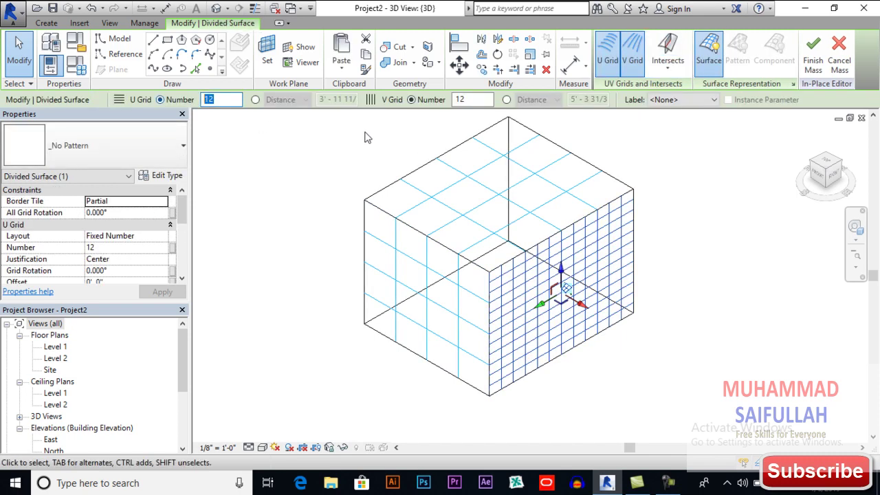
text(4)
key(Return)
text(4)
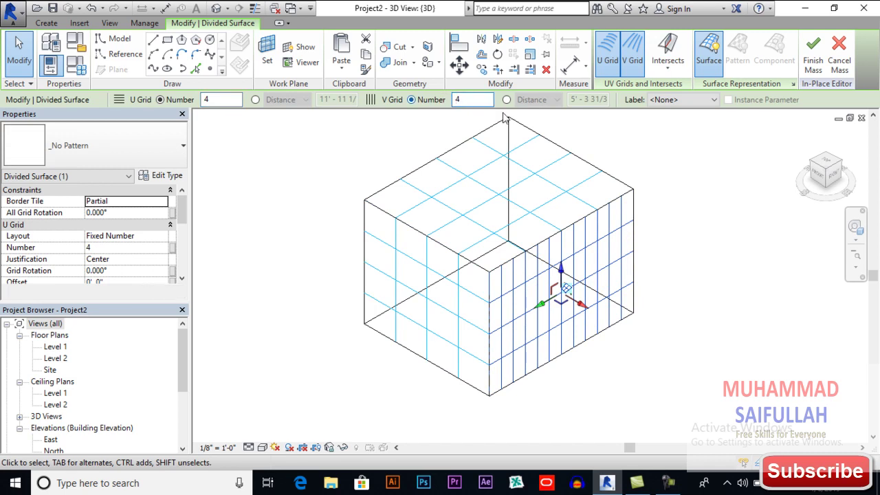
key(Return)
Orbit to a third side face and divide it into a 4-by-4 grid.
mouse_move(396, 267)
shift+middle_down()
mouse_move(507, 285)
mouse_move(602, 236)
mouse_move(564, 294)
shift+middle_up()
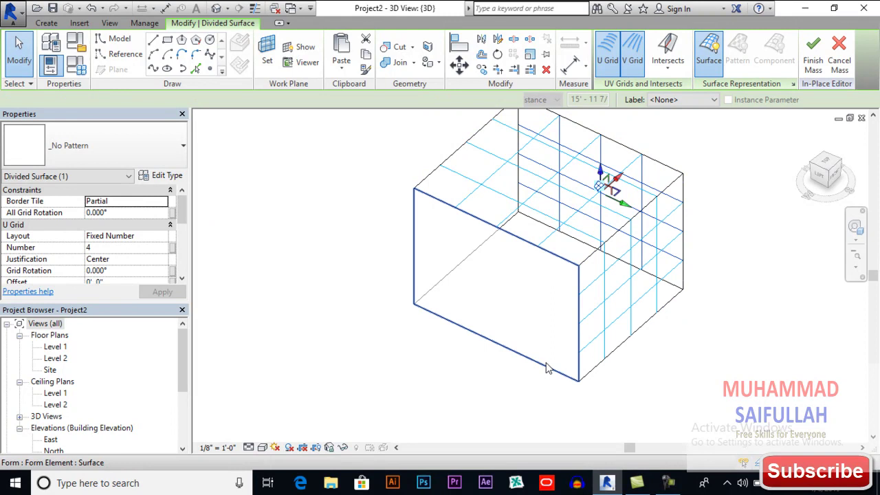
click(546, 367)
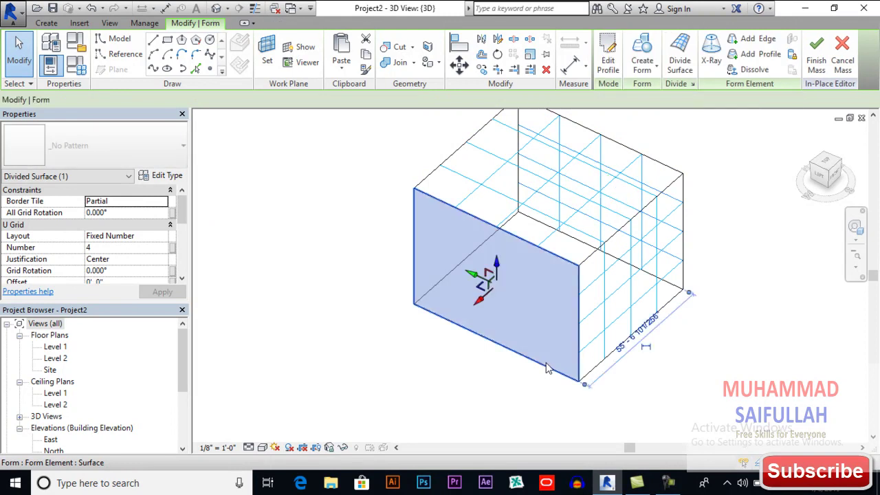
click(675, 69)
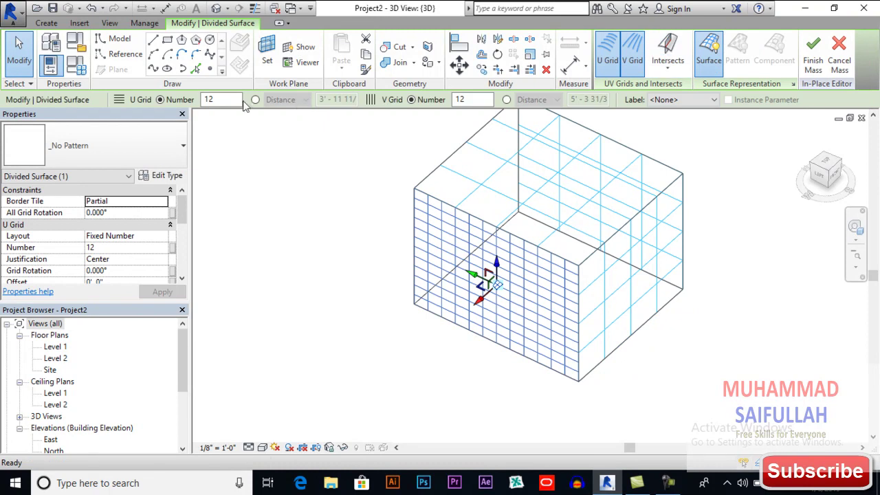
text(4)
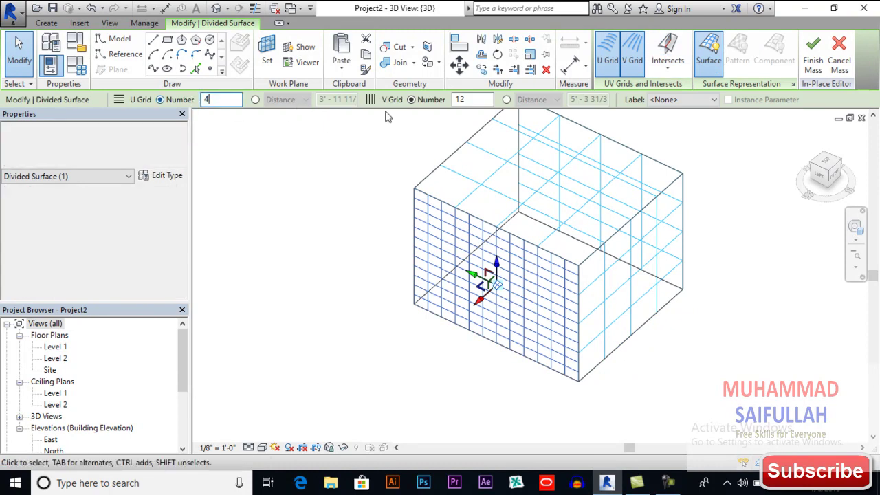
key(Return)
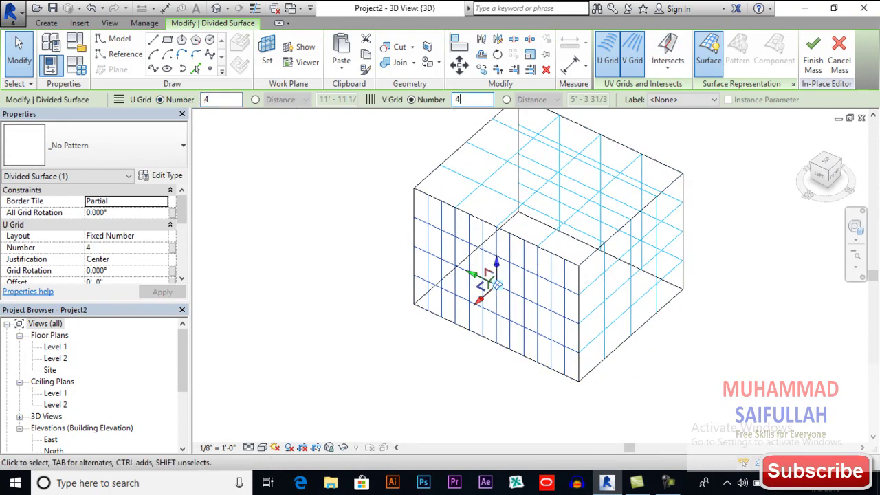
key(Return)
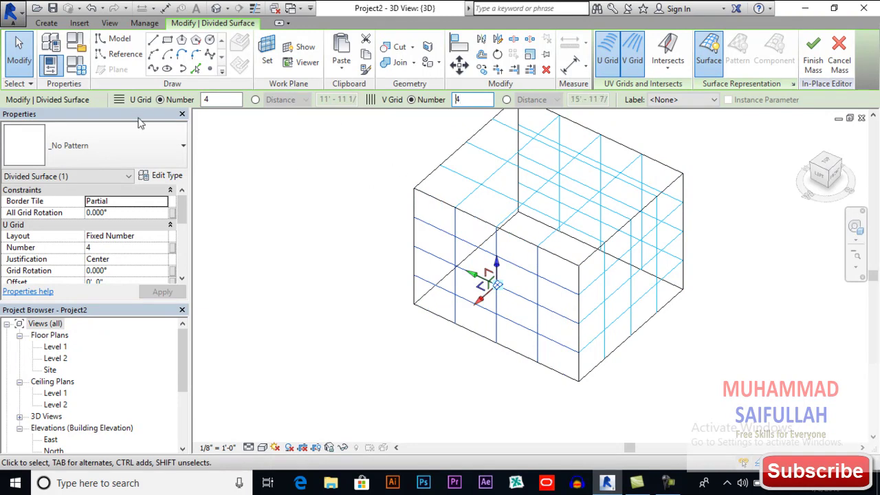
click(314, 218)
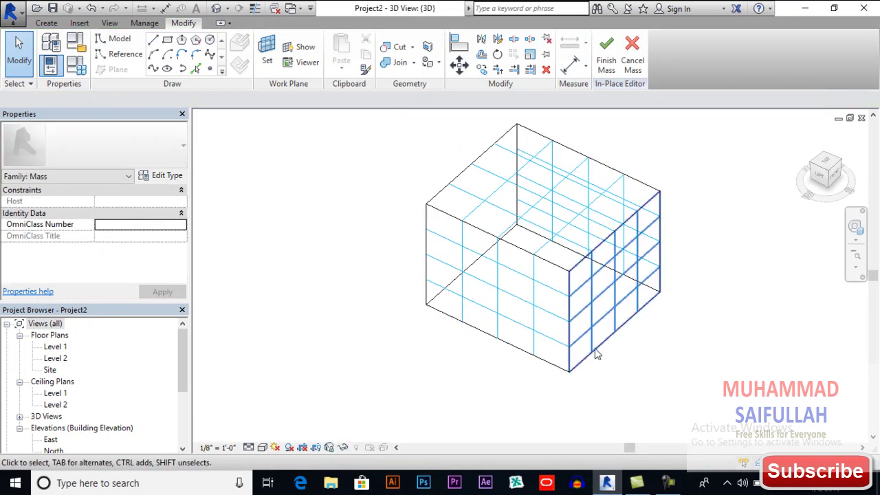
mouse_move(597, 347)
shift+middle_down()
mouse_move(505, 320)
mouse_move(610, 286)
mouse_move(614, 275)
mouse_move(440, 318)
mouse_move(480, 320)
mouse_move(494, 290)
mouse_move(392, 301)
mouse_move(389, 310)
mouse_move(478, 317)
mouse_move(419, 314)
mouse_move(402, 300)
shift+middle_up()
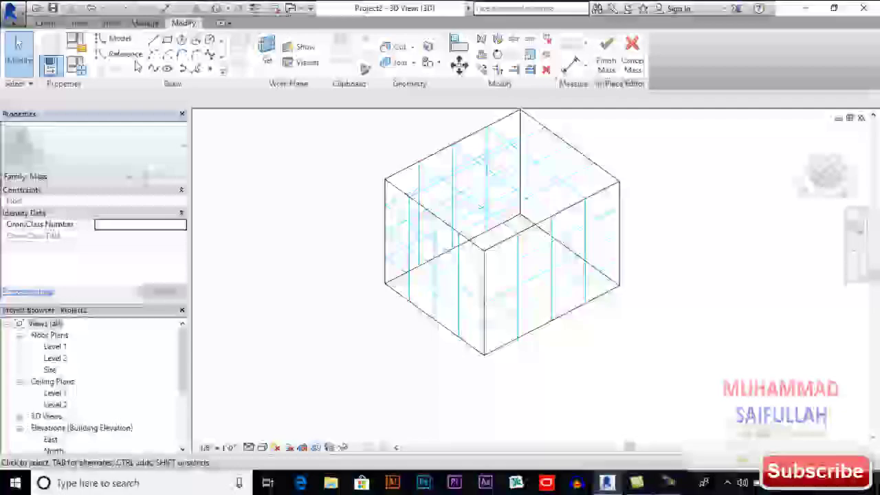
Switch to the Reference Line tool and zoom in on the mass's top edges.
click(127, 55)
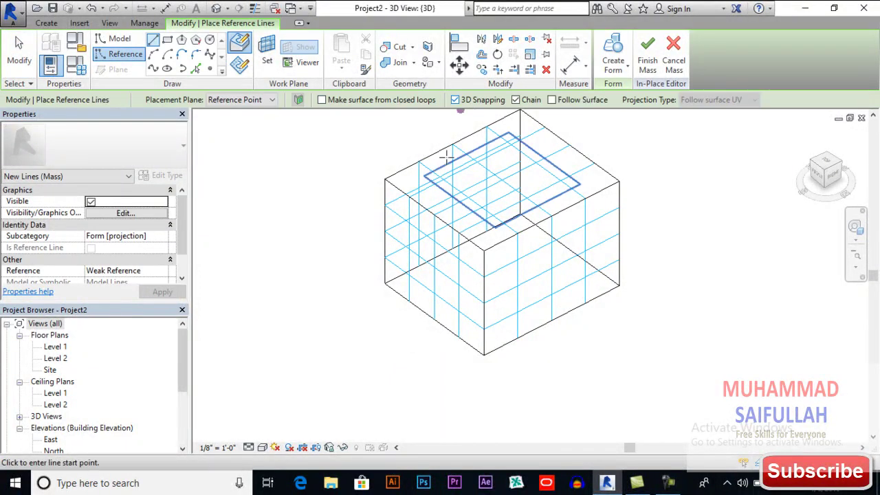
scroll(447, 227, up, 3)
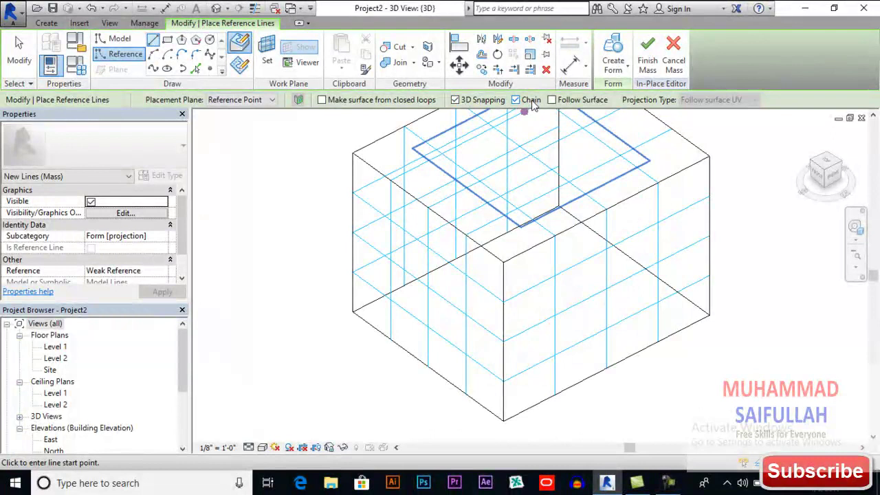
scroll(440, 222, up, 1)
middle_drag(436, 226, 475, 273)
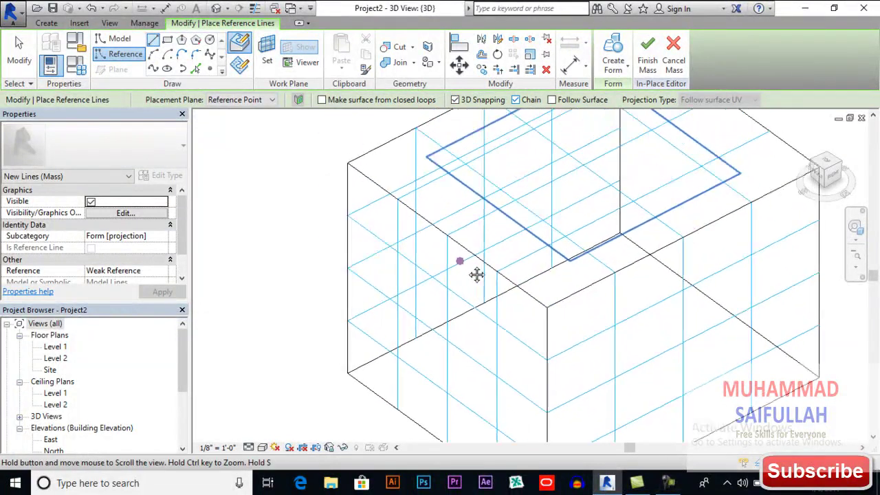
scroll(497, 258, up, 1)
scroll(435, 259, down, 2)
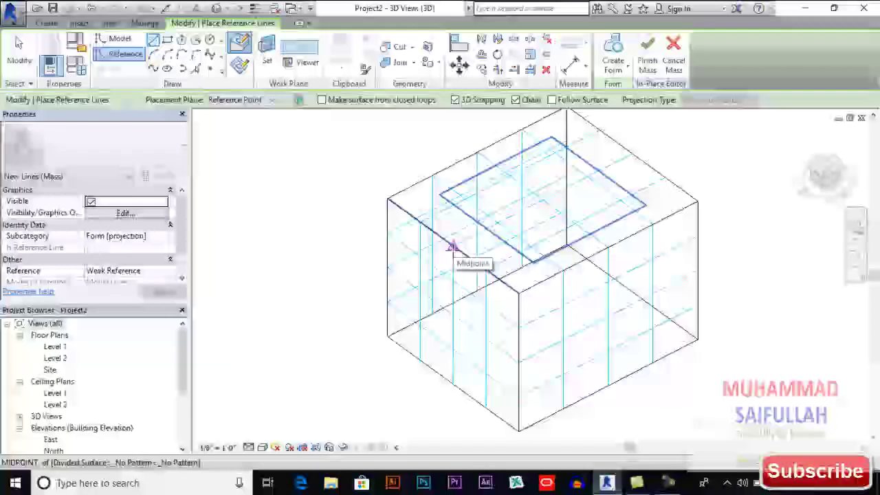
Draw the first reference line from a top-edge midpoint to a nearby grid point.
click(454, 246)
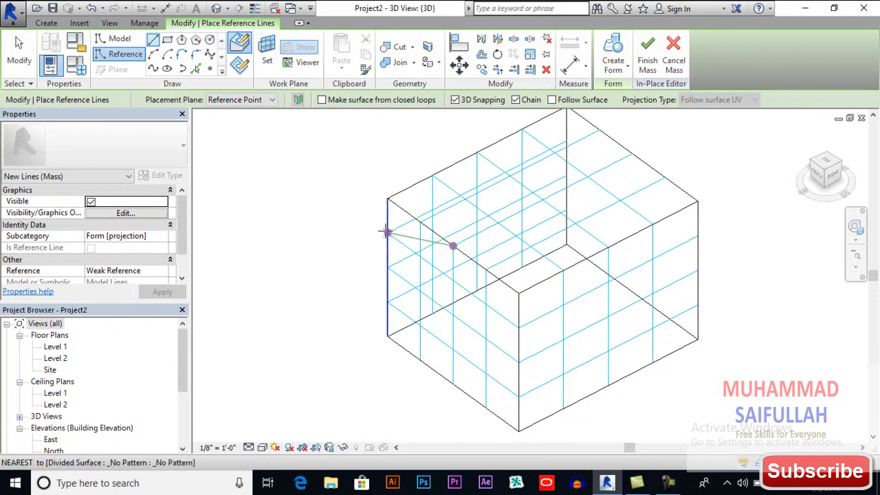
scroll(385, 233, up, 2)
scroll(380, 235, up, 2)
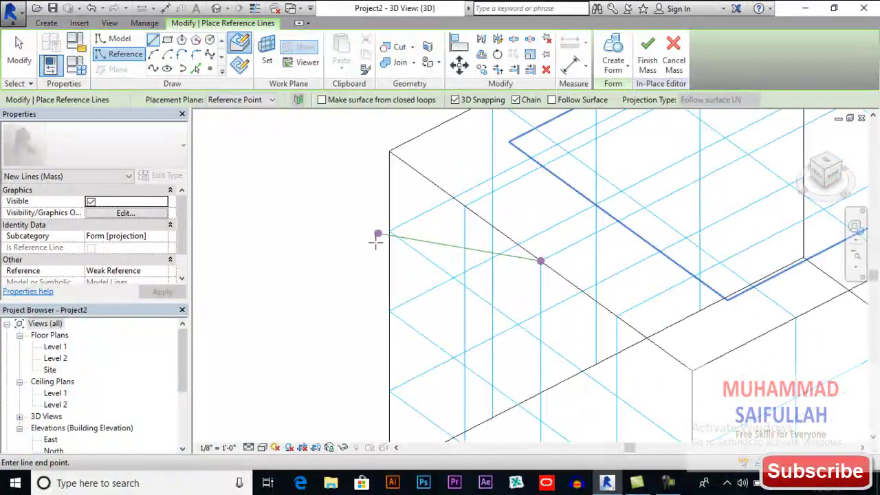
scroll(392, 234, up, 2)
scroll(397, 232, up, 1)
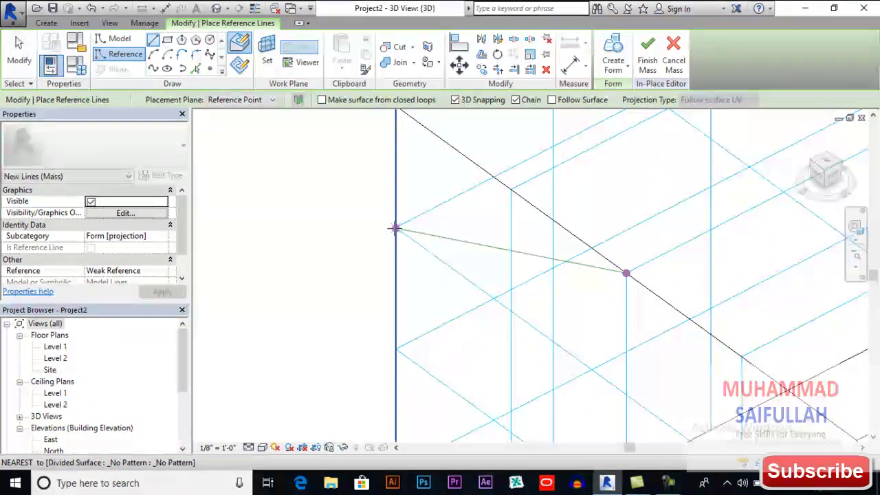
click(396, 227)
scroll(428, 264, down, 2)
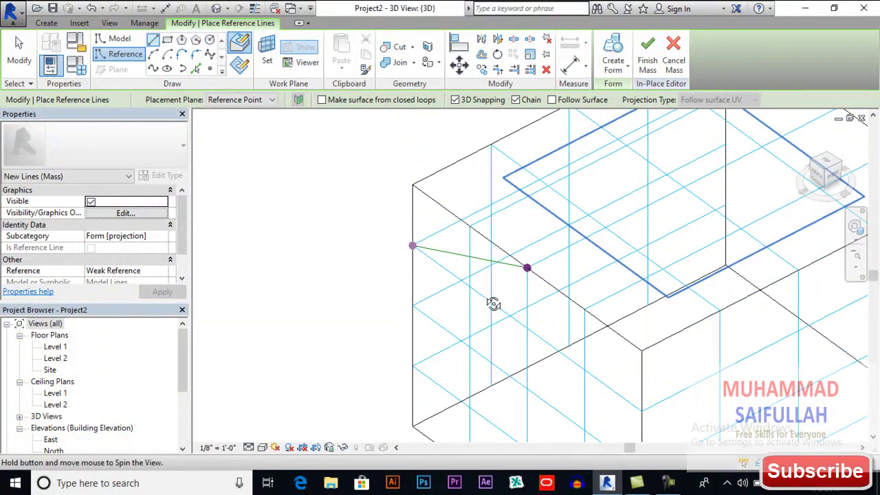
shift+middle_drag(493, 303, 499, 211)
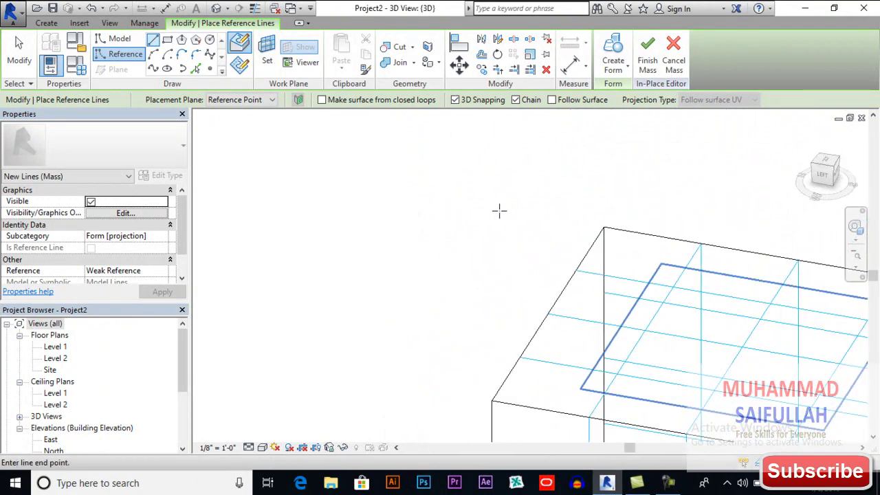
scroll(484, 199, down, 2)
scroll(486, 215, down, 2)
scroll(488, 216, down, 1)
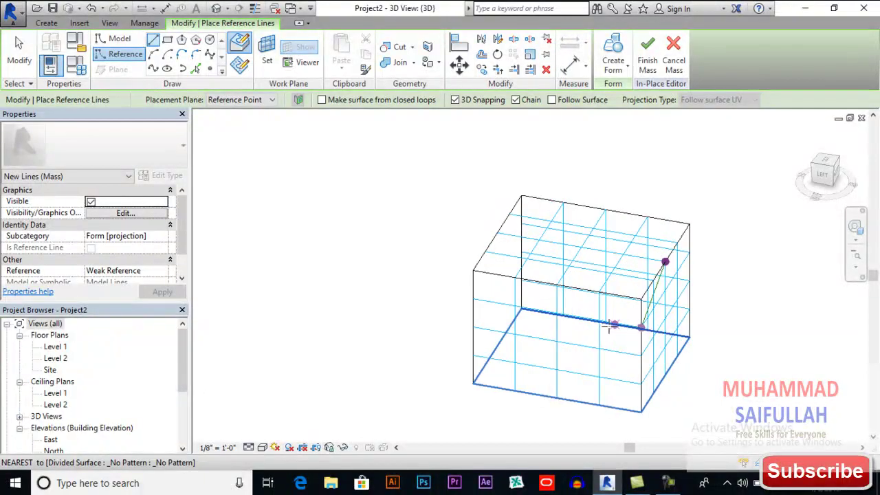
Chain reference lines from the box edge across the top edge to the left edge, then along the top-front edge.
scroll(609, 328, up, 2)
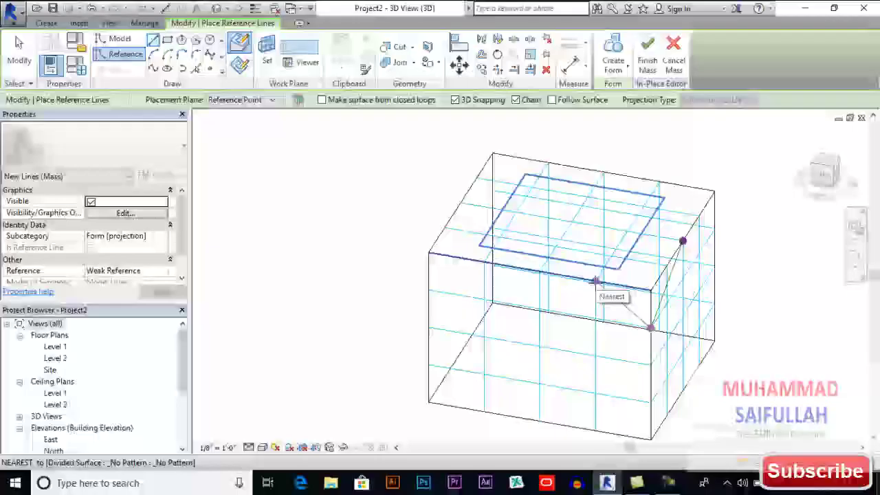
click(596, 281)
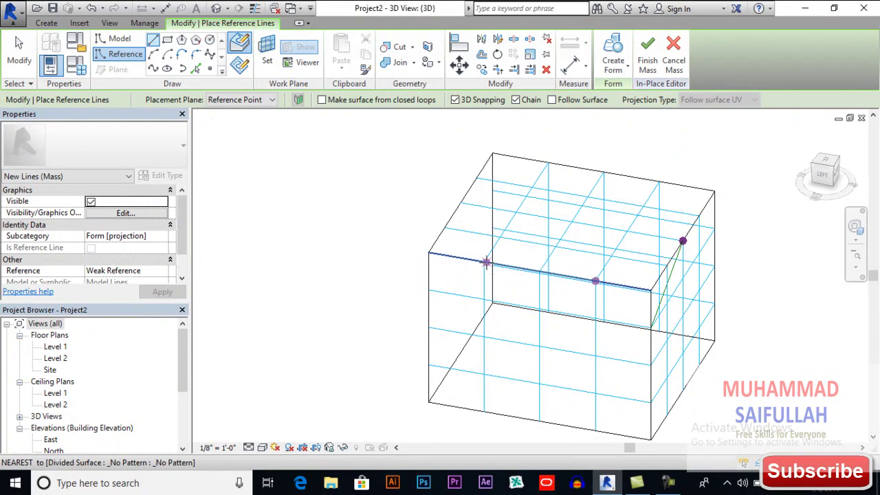
click(485, 262)
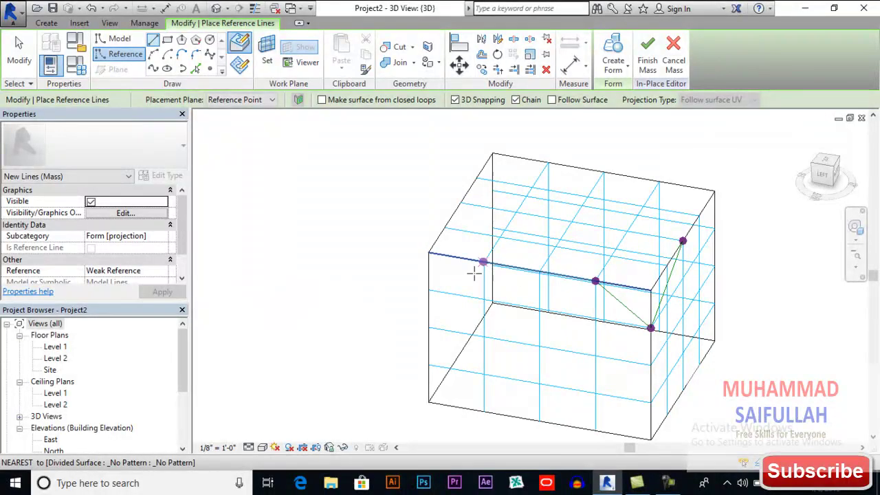
click(428, 290)
shift+middle_drag(429, 293, 563, 299)
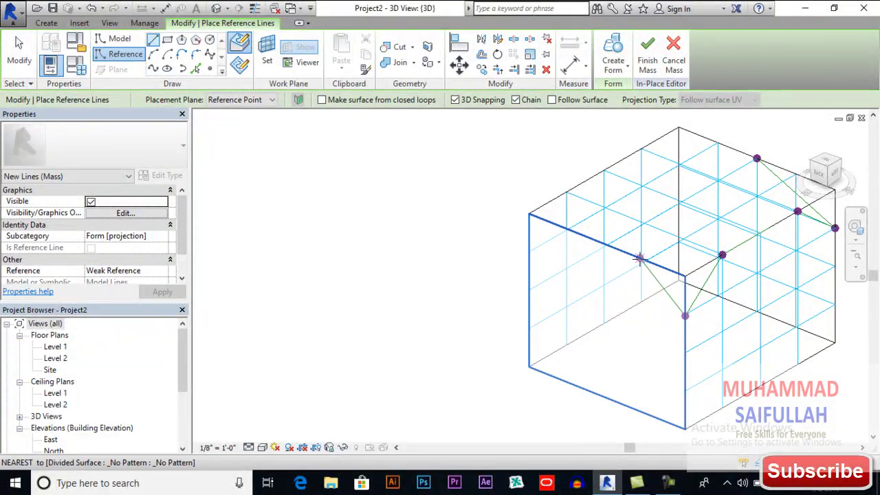
click(639, 259)
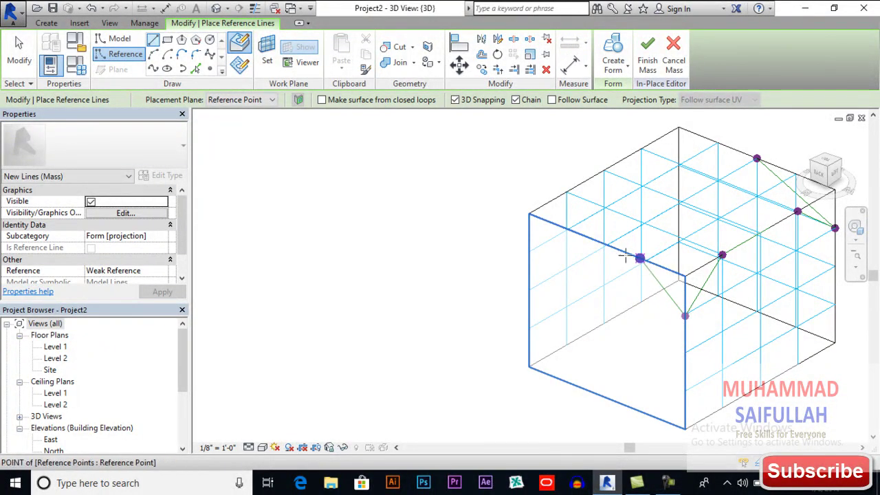
click(563, 228)
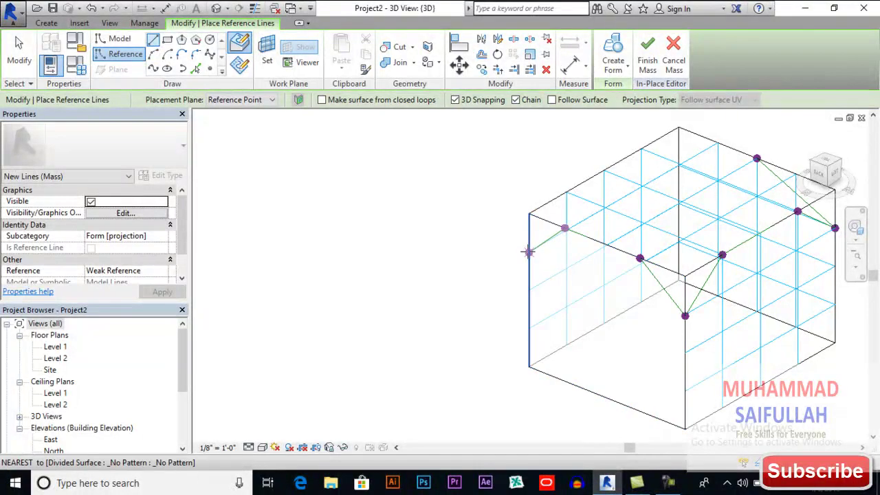
Continue the reference line around the front corner and end it on the top edge.
mouse_move(561, 275)
shift+middle_down()
mouse_move(609, 273)
mouse_move(617, 263)
mouse_move(677, 275)
mouse_move(656, 258)
shift+middle_up()
scroll(656, 258, up, 2)
scroll(660, 258, up, 1)
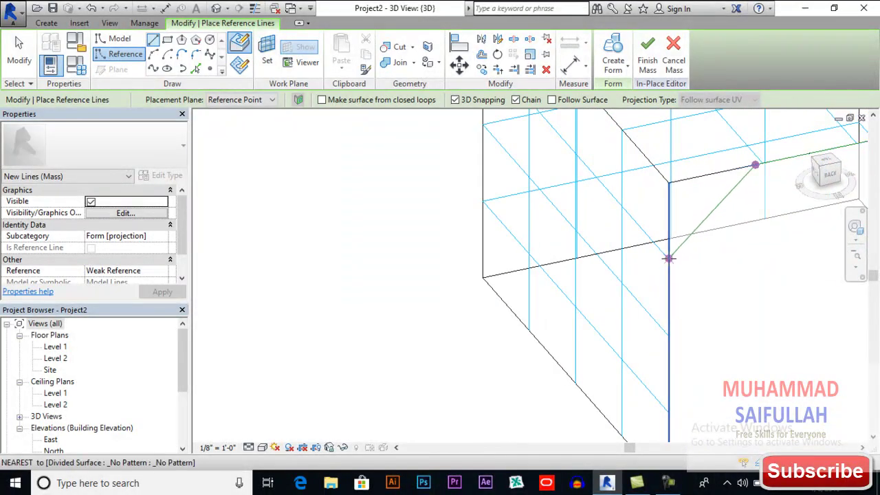
click(669, 259)
scroll(647, 295, down, 1)
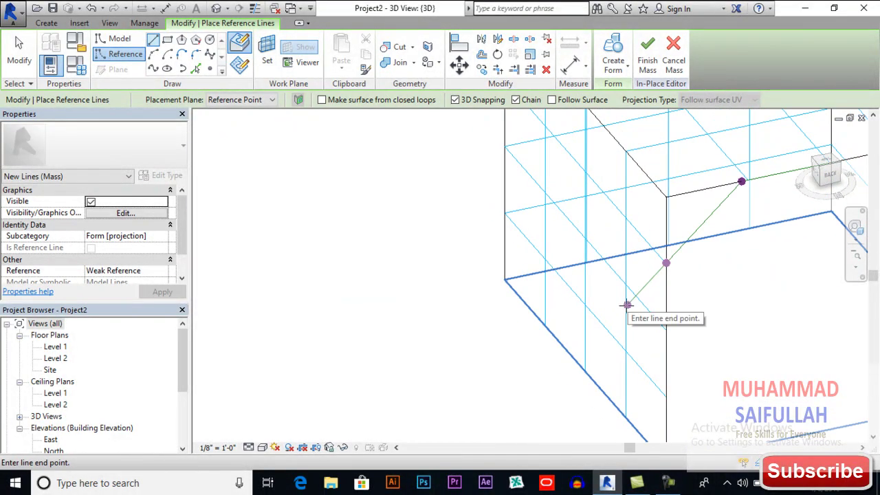
scroll(620, 306, down, 1)
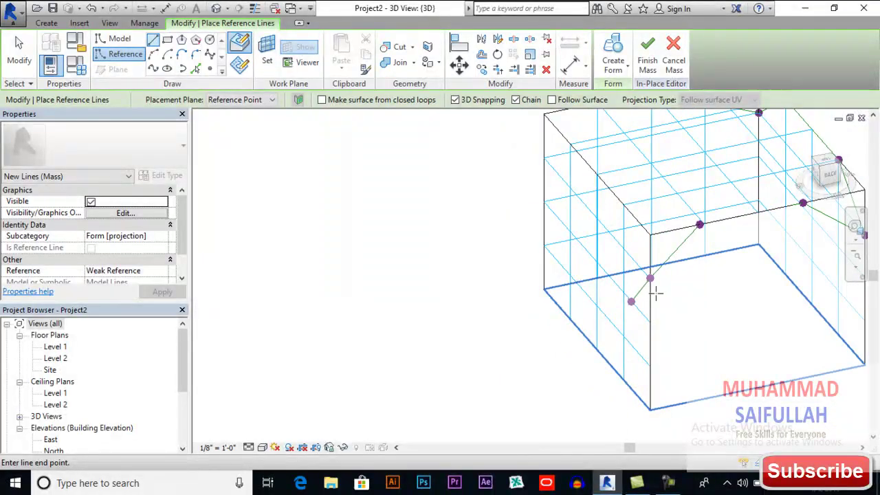
mouse_move(655, 293)
shift+middle_down()
mouse_move(701, 291)
mouse_move(727, 270)
mouse_move(708, 252)
shift+middle_up()
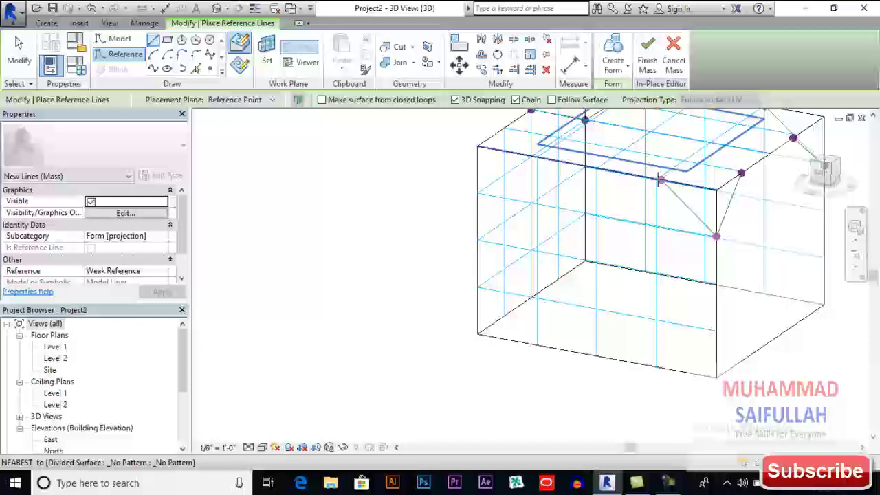
scroll(659, 175, up, 2)
shift+middle_drag(662, 173, 647, 220)
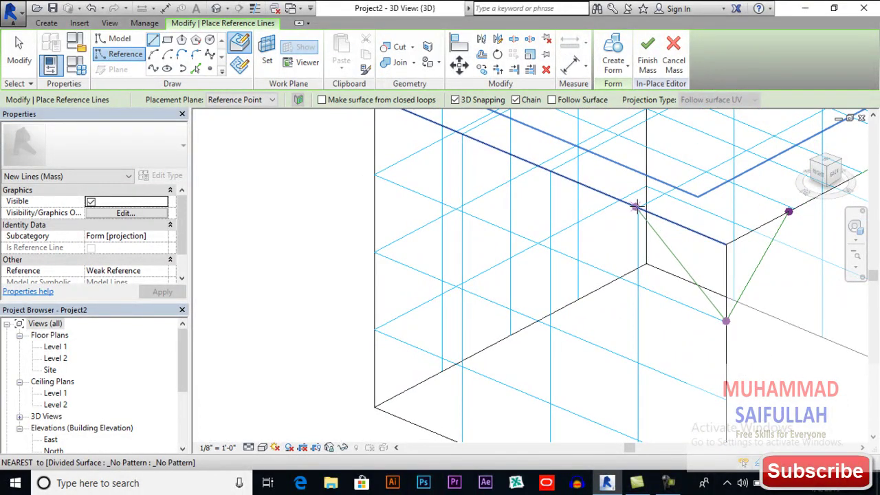
click(638, 207)
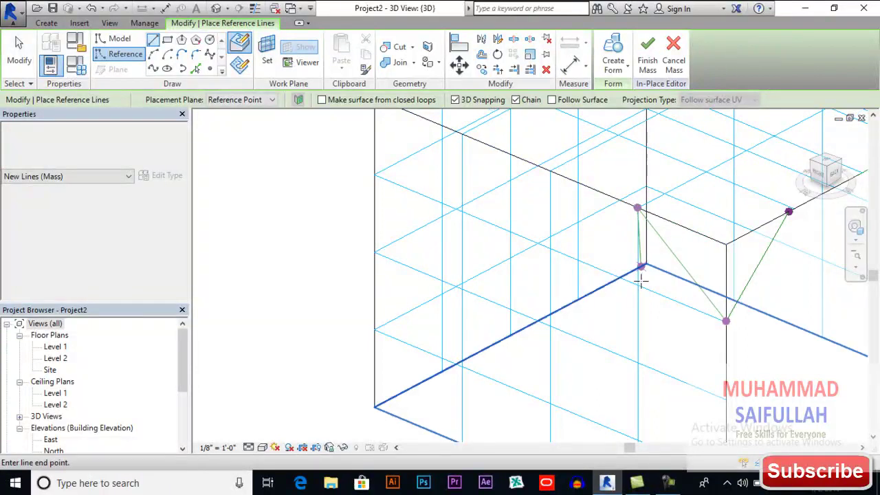
Add another reference line from the top edge down to the box's left edge.
scroll(640, 277, down, 2)
click(522, 184)
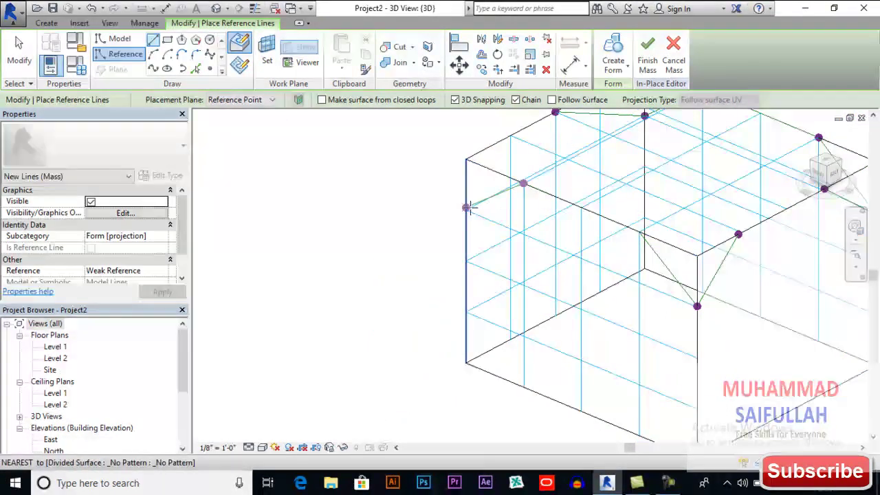
scroll(466, 210, up, 2)
scroll(466, 210, up, 2)
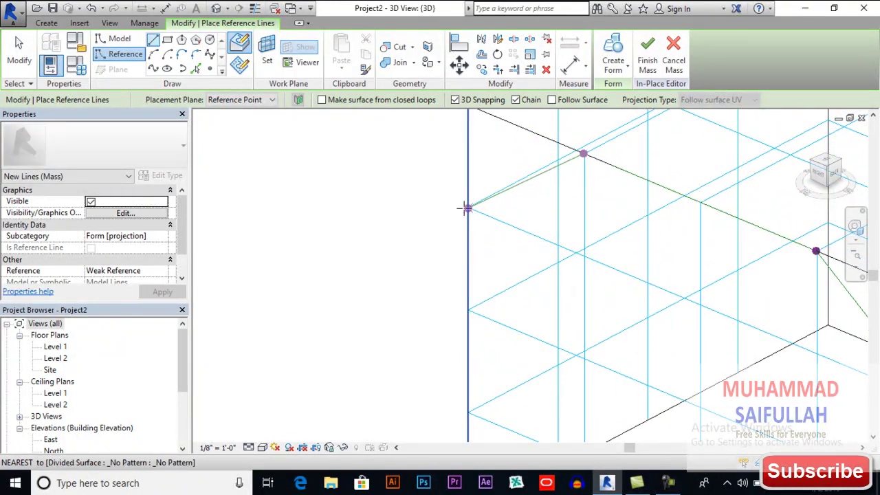
click(466, 208)
scroll(499, 255, down, 2)
scroll(499, 255, down, 2)
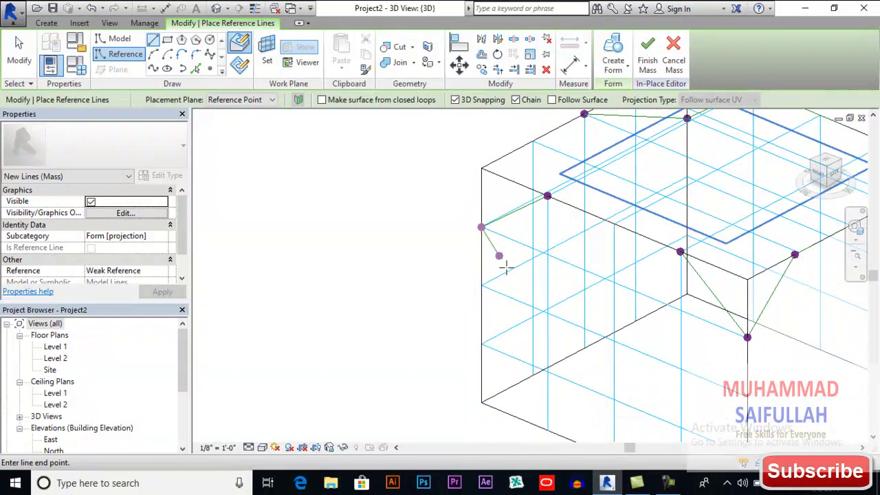
scroll(506, 268, down, 3)
mouse_move(506, 268)
shift+middle_down()
mouse_move(599, 373)
mouse_move(628, 289)
mouse_move(710, 249)
mouse_move(689, 251)
shift+middle_up()
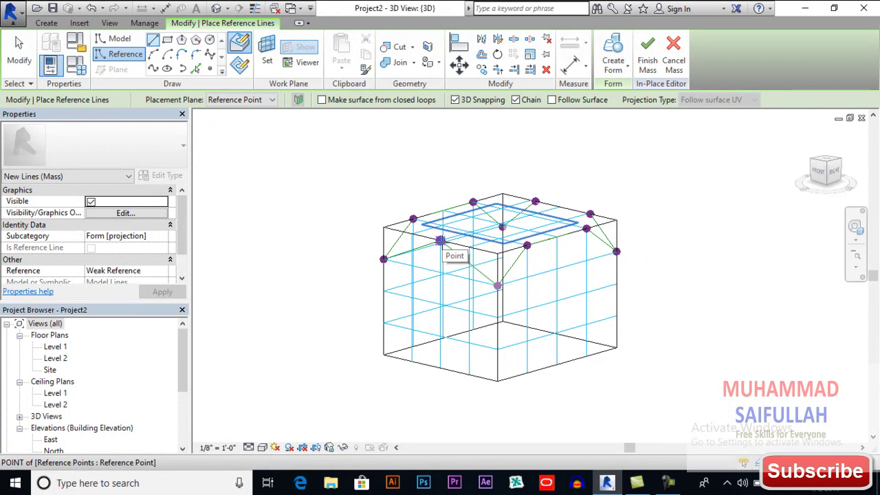
Connect the existing top and side reference points with more lines, closing the loop.
click(440, 241)
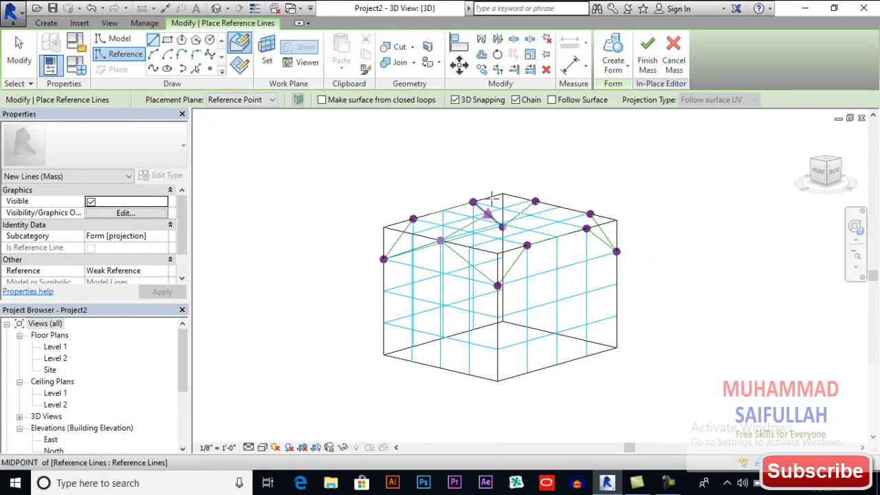
scroll(488, 193, up, 2)
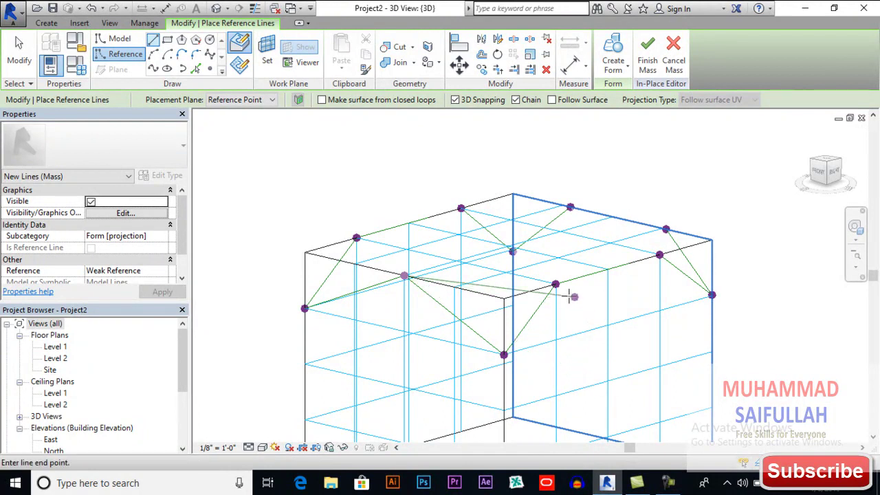
click(552, 284)
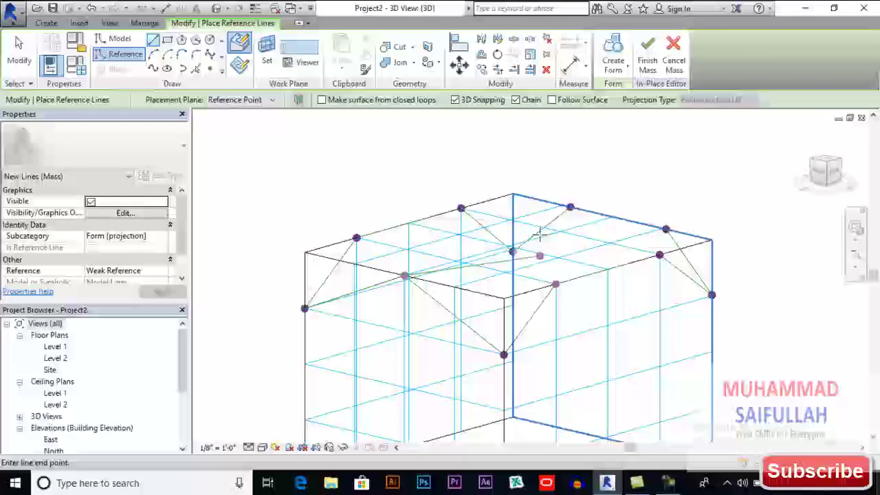
click(570, 206)
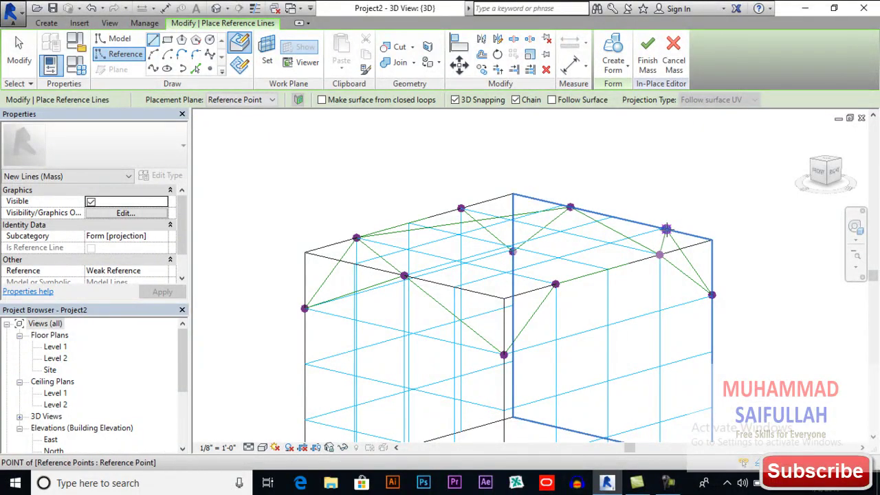
click(555, 284)
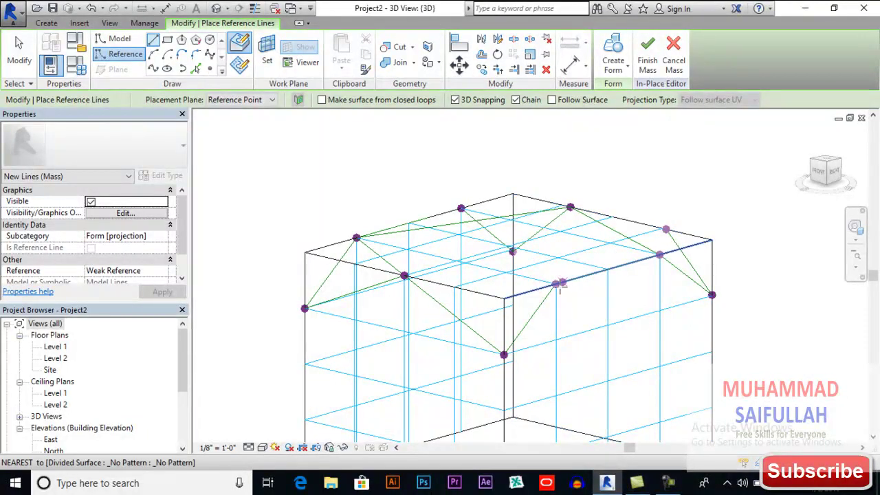
click(404, 275)
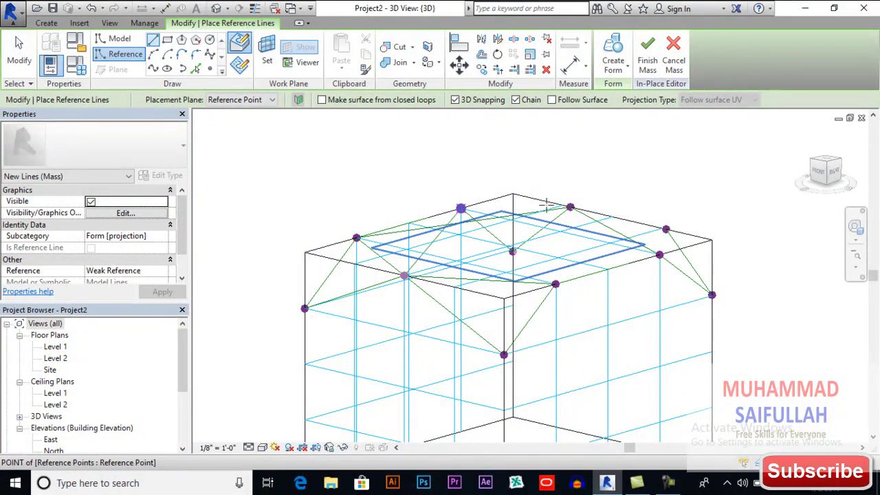
click(461, 208)
mouse_move(589, 252)
shift+middle_down()
mouse_move(606, 249)
mouse_move(515, 291)
mouse_move(565, 363)
mouse_move(536, 298)
shift+middle_up()
click(536, 298)
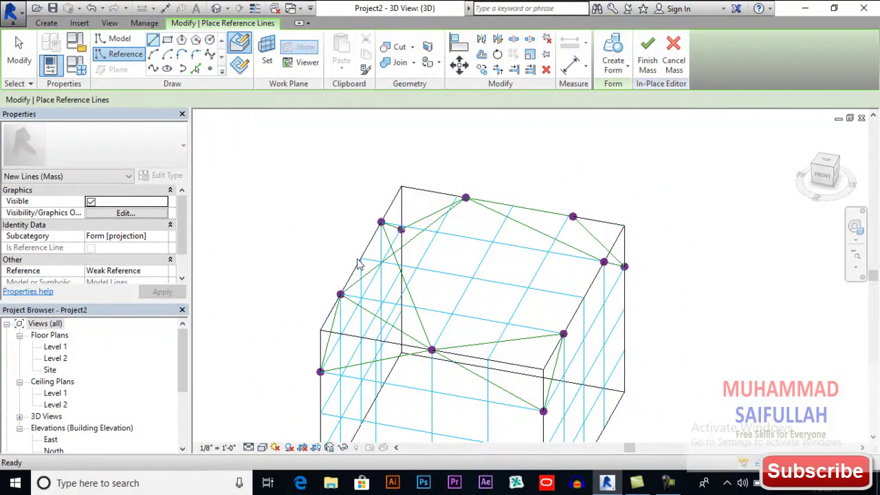
Exit the line tool and delete the stray diagonal reference line.
click(25, 64)
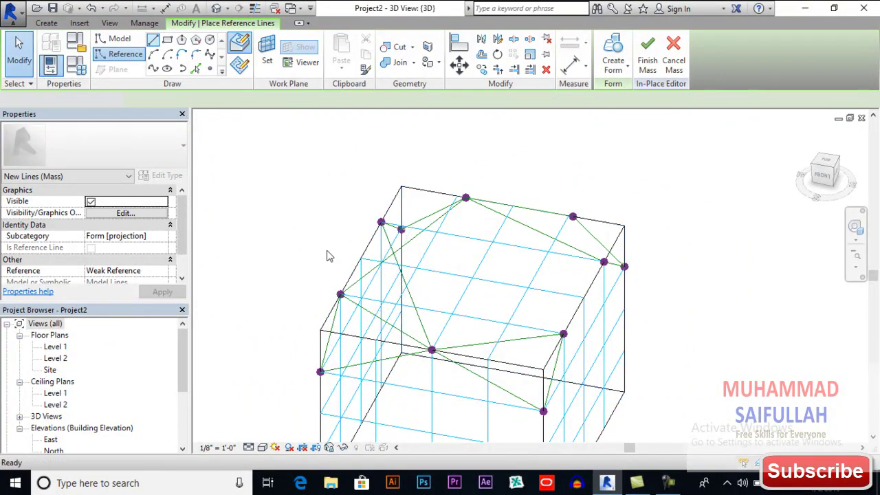
click(411, 297)
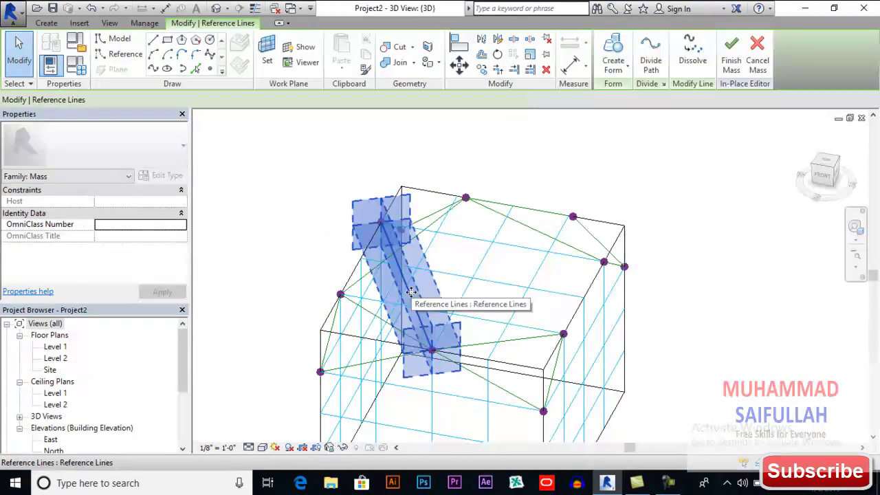
key(Delete)
scroll(460, 253, down, 1)
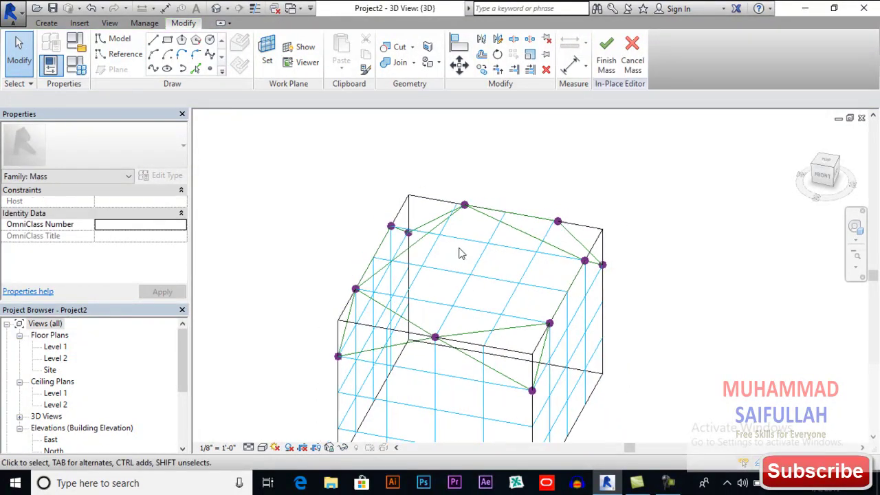
Orbit around the mass and select reference lines to check the faceted framework.
mouse_move(434, 273)
shift+middle_down()
mouse_move(535, 260)
mouse_move(489, 306)
mouse_move(455, 257)
shift+middle_up()
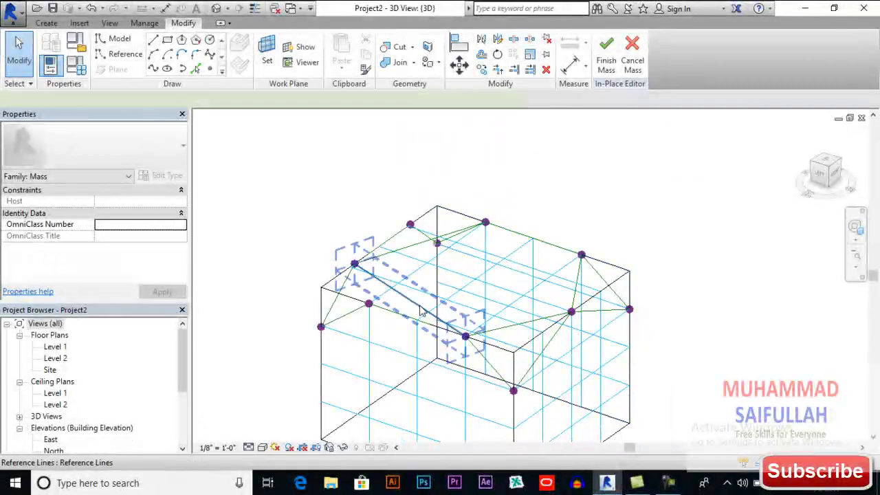
click(422, 311)
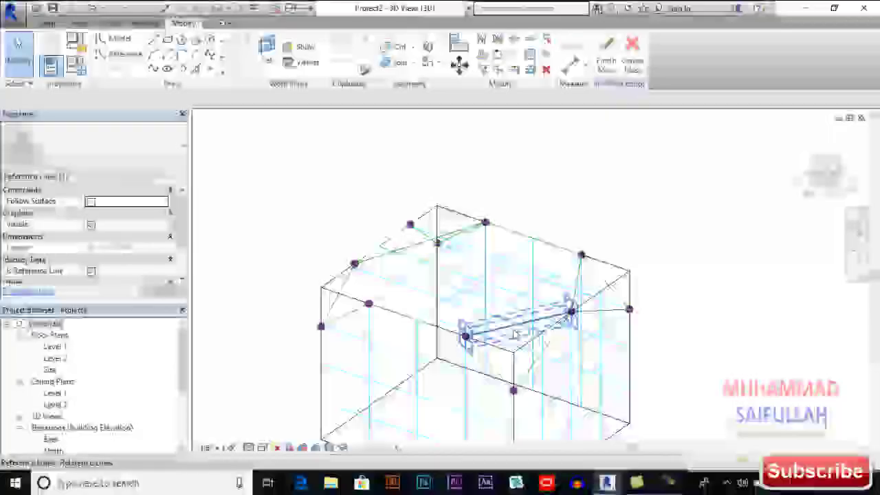
click(517, 335)
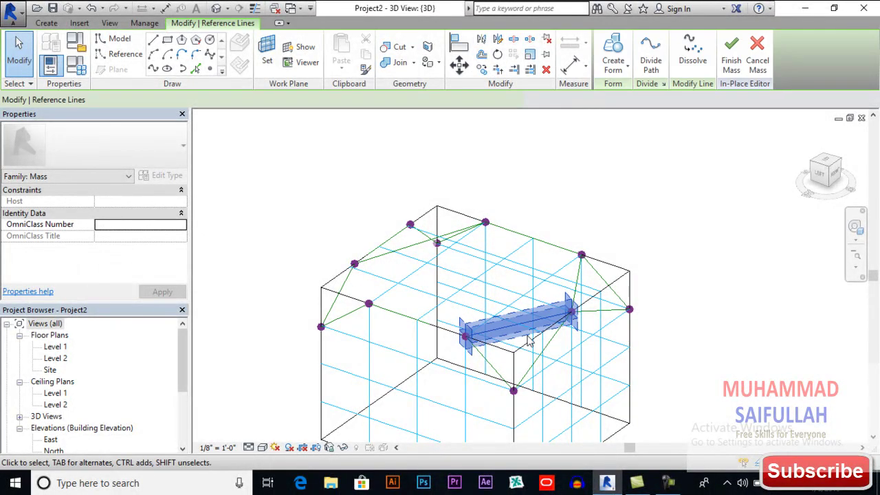
key(Escape)
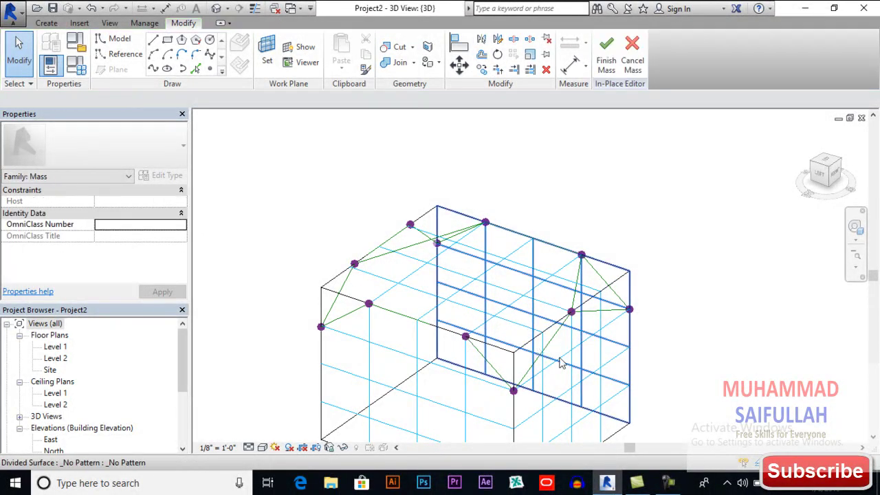
shift+middle_drag(442, 291, 455, 261)
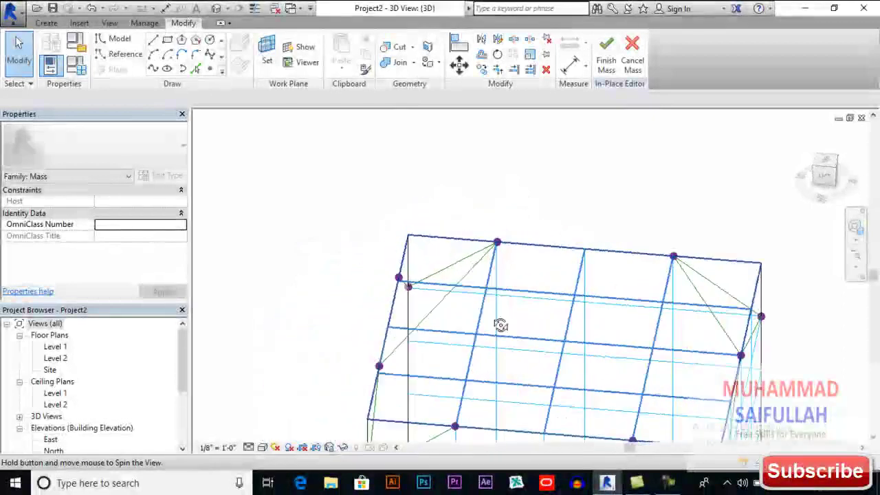
shift+middle_drag(518, 378, 597, 343)
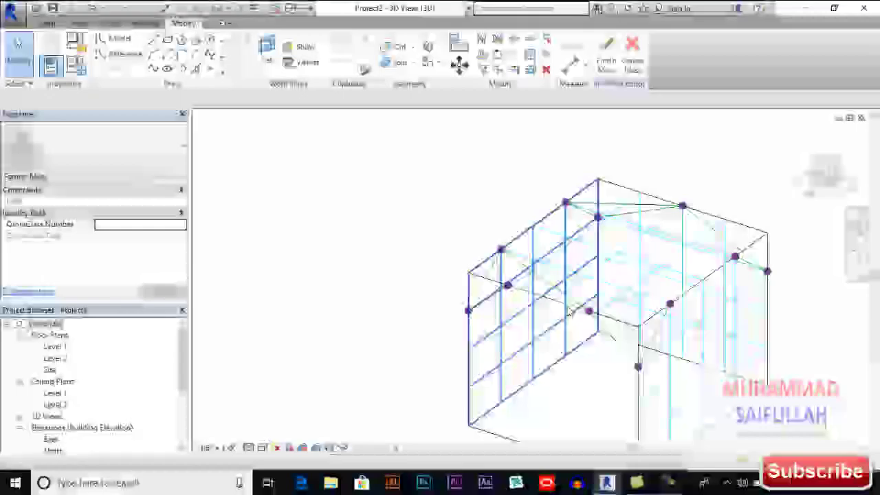
click(555, 289)
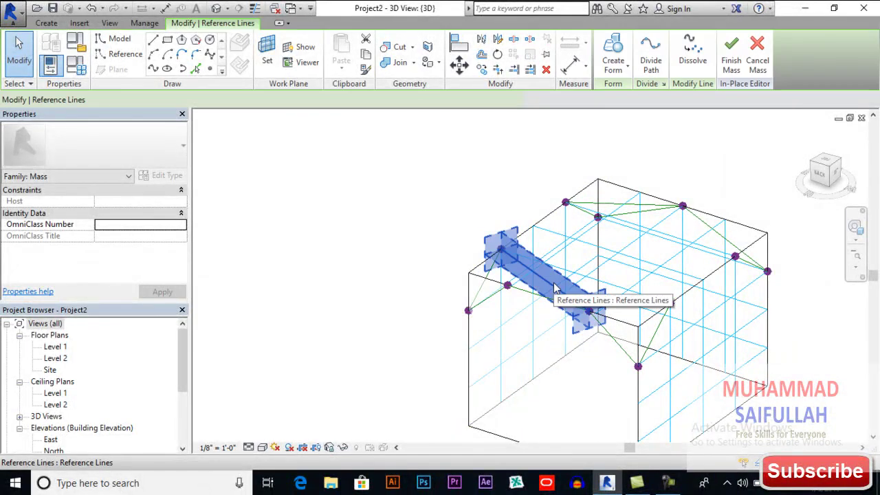
click(543, 333)
mouse_move(543, 333)
shift+middle_down()
mouse_move(555, 358)
mouse_move(505, 344)
mouse_move(490, 391)
shift+middle_up()
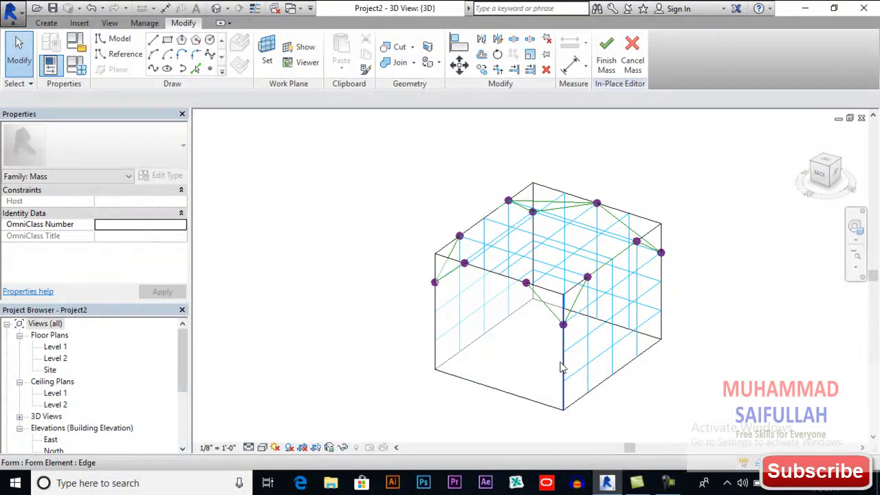
key(Tab)
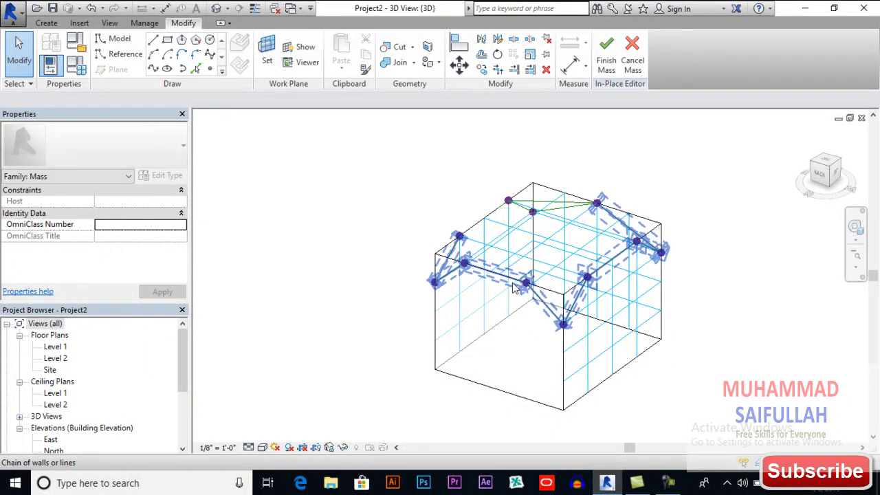
Delete the box form, keeping its reference lines.
click(442, 359)
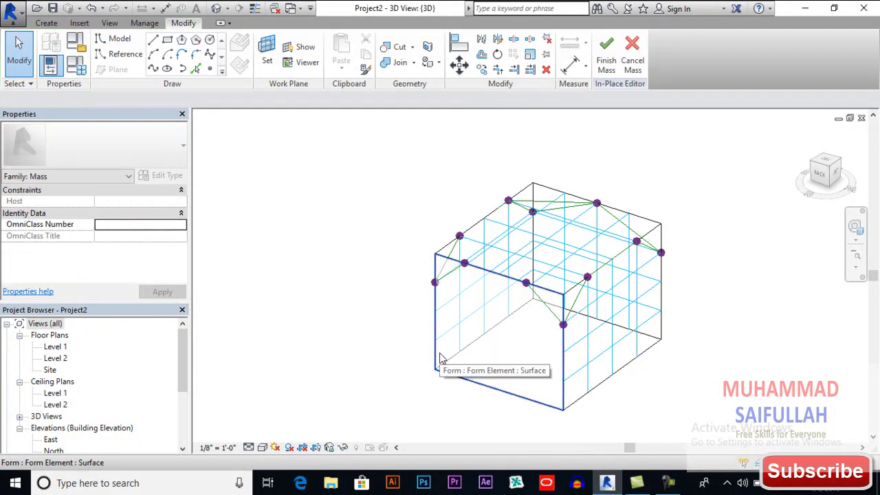
key(Tab)
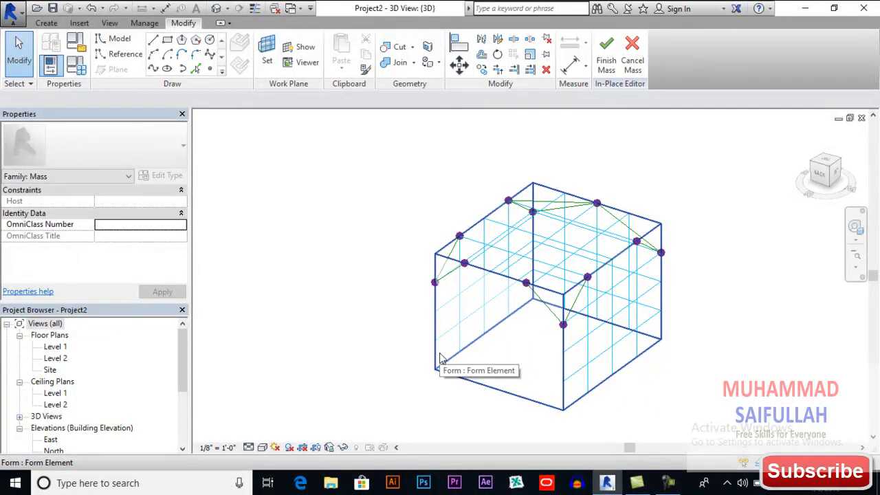
click(442, 358)
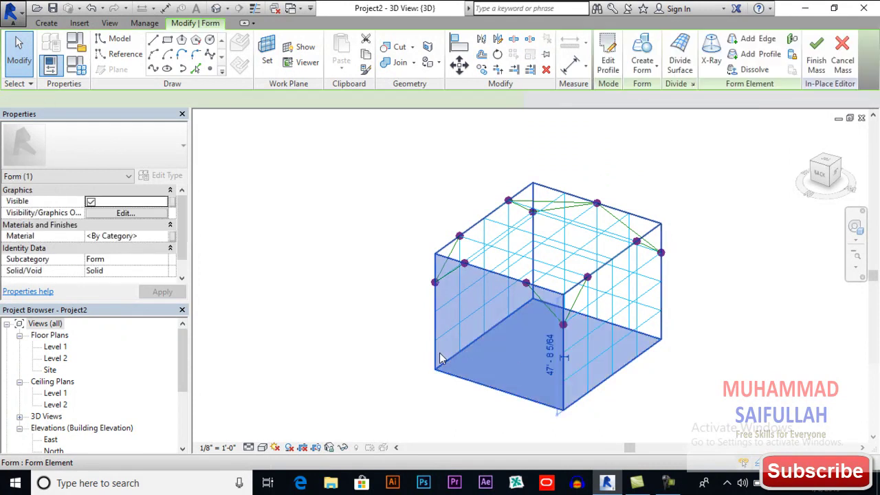
key(Delete)
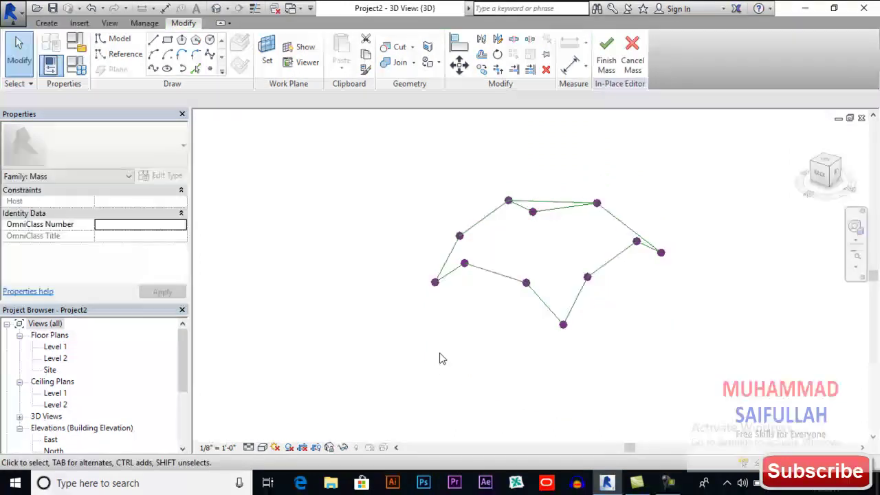
Delete the reference line crossing the middle of the loop.
scroll(486, 361, down, 2)
mouse_move(511, 323)
shift+middle_down()
mouse_move(575, 390)
mouse_move(695, 339)
mouse_move(642, 301)
mouse_move(484, 301)
mouse_move(568, 302)
shift+middle_up()
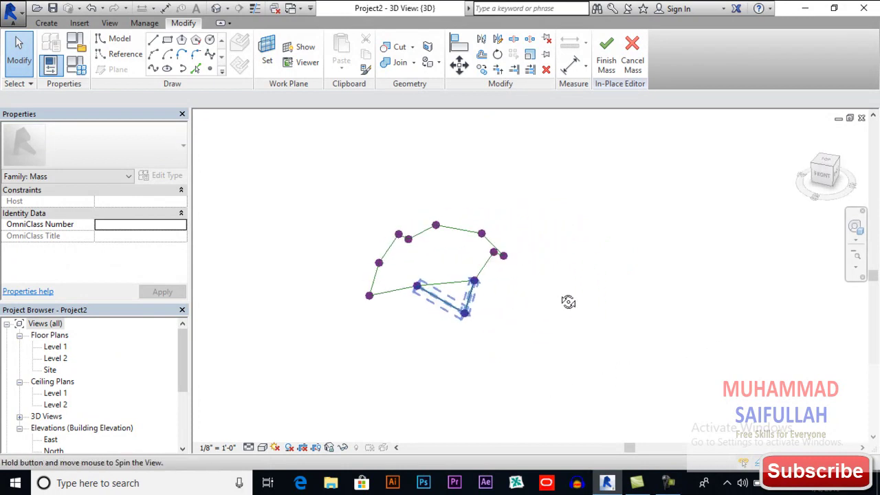
scroll(328, 279, up, 1)
scroll(318, 268, up, 3)
scroll(318, 267, up, 1)
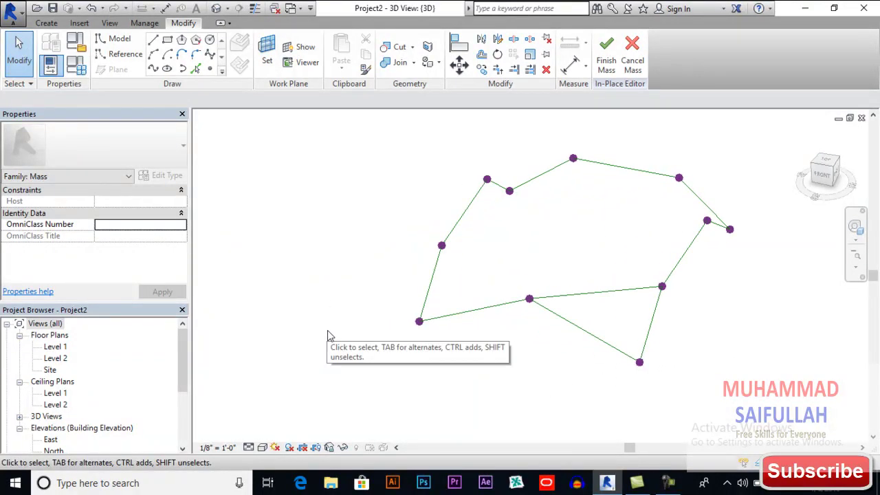
mouse_move(485, 320)
shift+middle_down()
mouse_move(544, 275)
mouse_move(630, 254)
mouse_move(647, 269)
mouse_move(640, 316)
mouse_move(559, 296)
mouse_move(501, 261)
shift+middle_up()
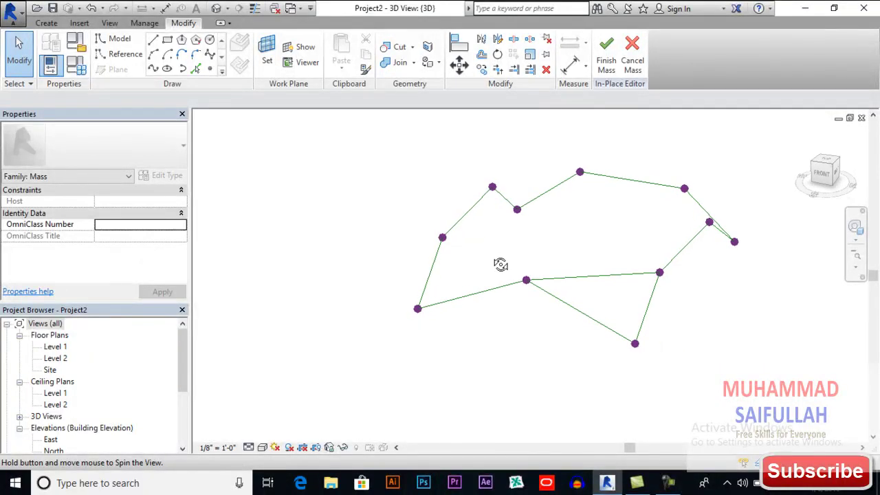
click(575, 281)
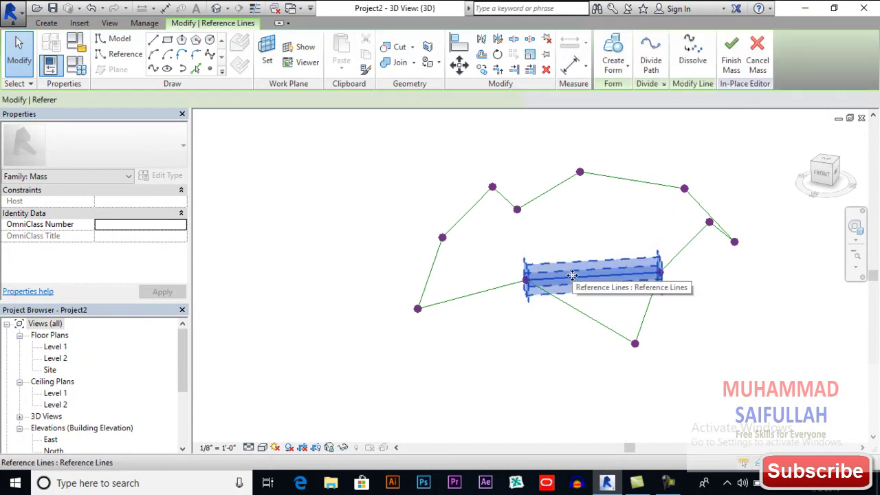
key(Delete)
mouse_move(538, 320)
shift+middle_down()
mouse_move(523, 243)
mouse_move(478, 293)
mouse_move(544, 323)
mouse_move(676, 342)
mouse_move(534, 342)
mouse_move(483, 328)
mouse_move(500, 302)
shift+middle_up()
Select all eleven reference lines of the zigzag loop and create a surface form from them.
key(Tab)
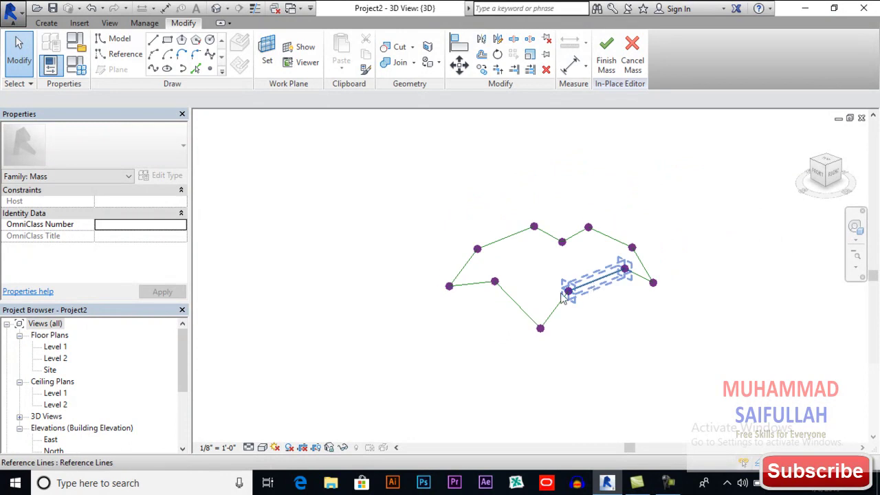
key(Tab)
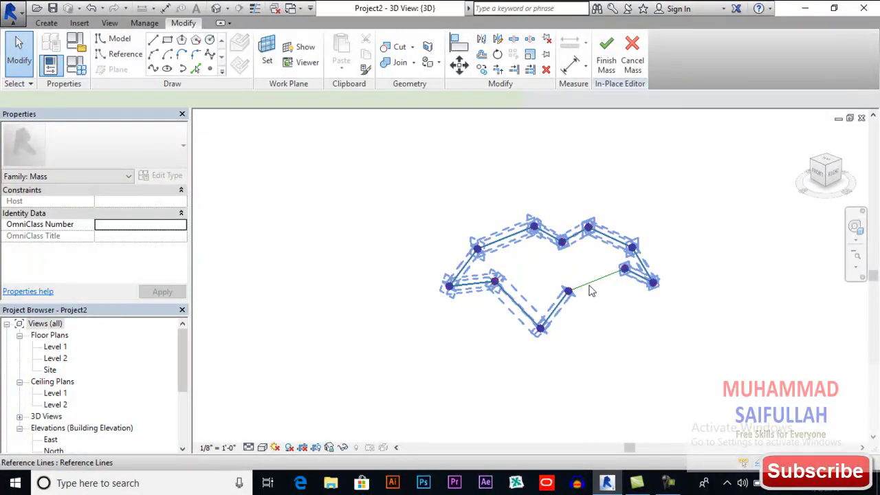
click(590, 290)
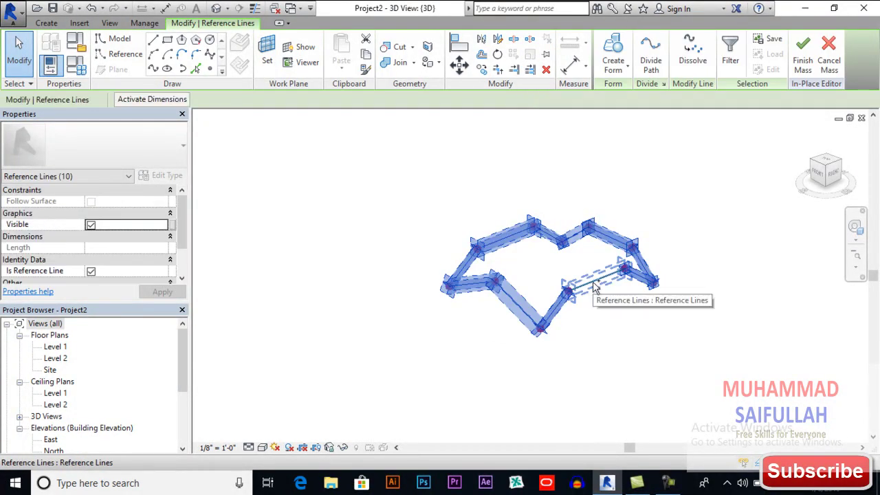
ctrl+click(594, 289)
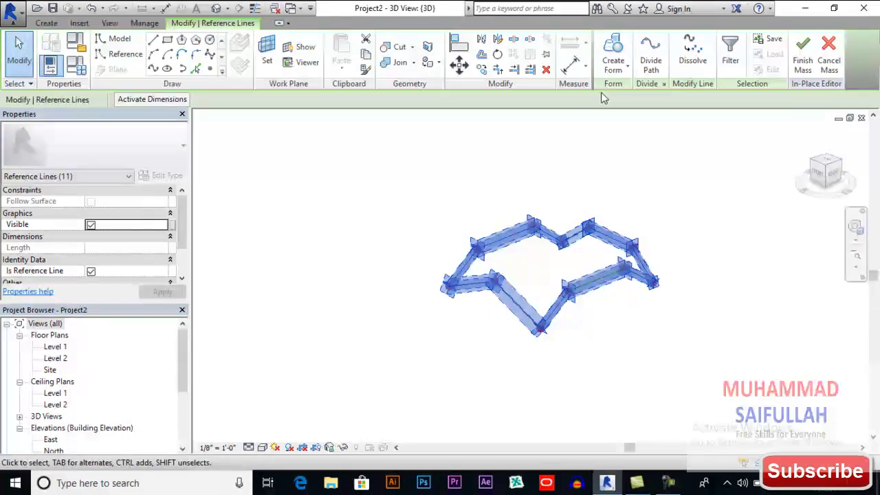
click(614, 52)
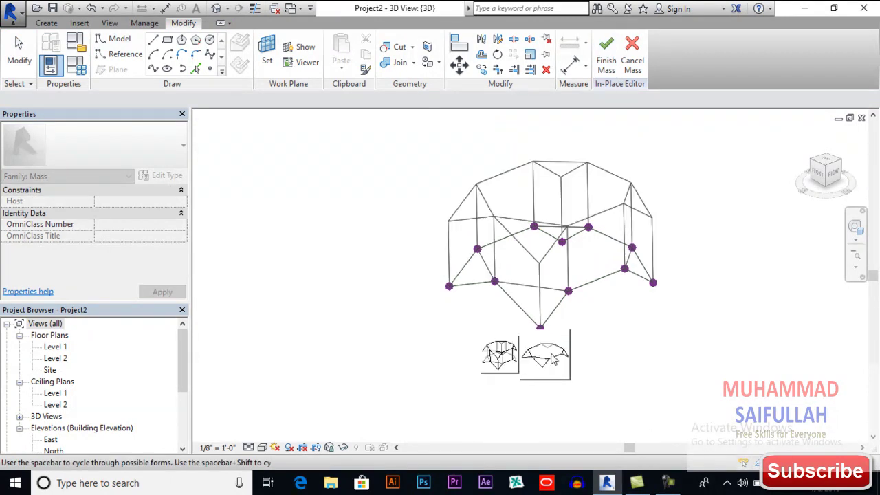
click(553, 357)
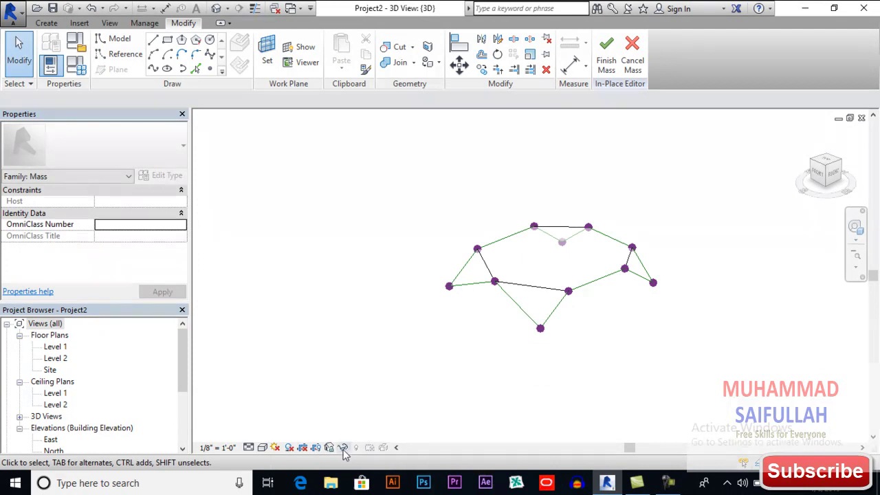
Switch the visual style to Consistent Colors and orbit around the shaded surface form.
shift+middle_drag(491, 314, 674, 343)
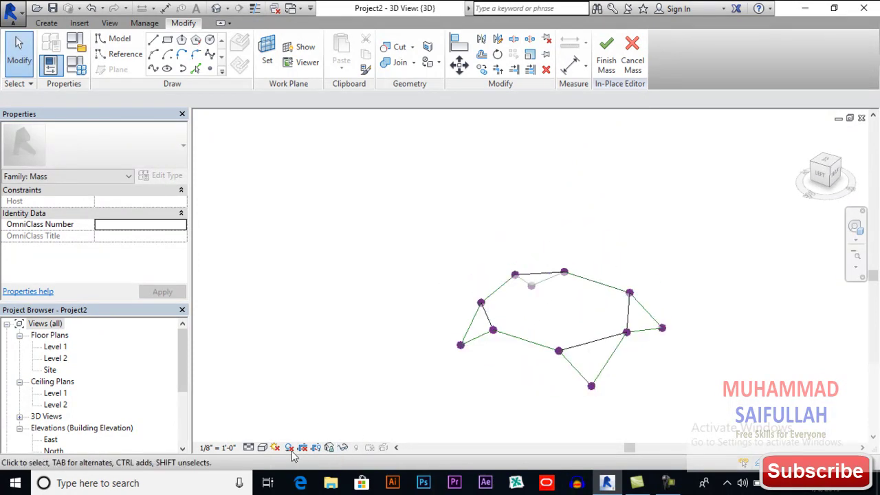
click(261, 448)
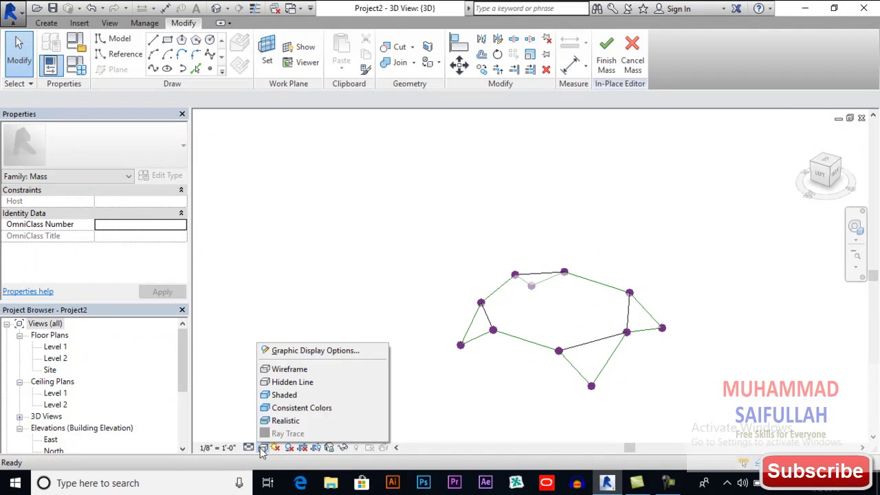
click(300, 409)
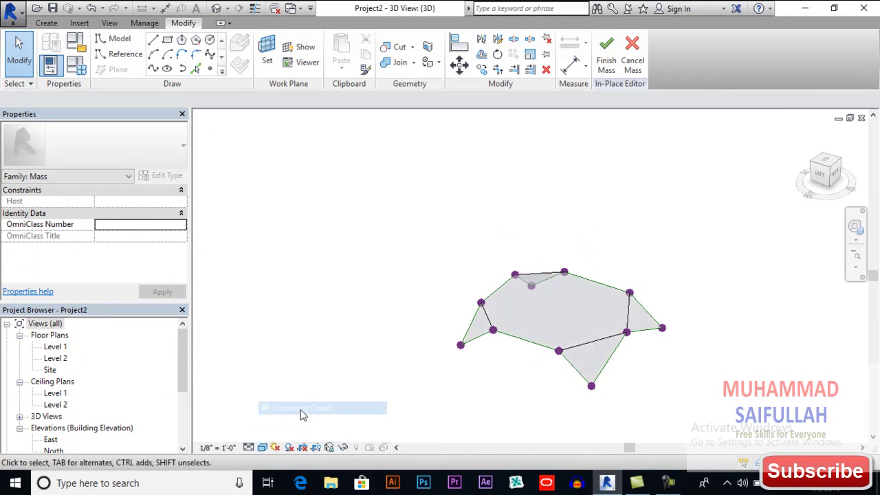
mouse_move(518, 390)
shift+middle_down()
mouse_move(383, 345)
mouse_move(562, 428)
mouse_move(769, 305)
mouse_move(594, 387)
mouse_move(446, 305)
mouse_move(503, 392)
mouse_move(532, 397)
shift+middle_up()
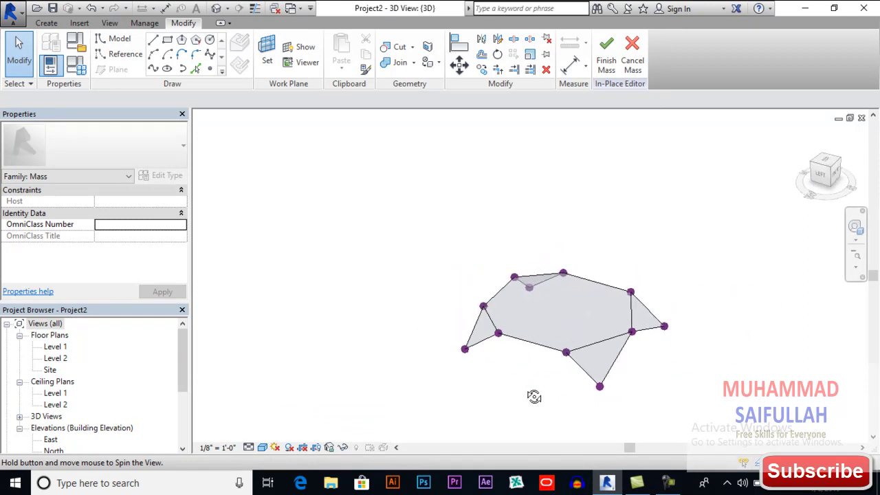
mouse_move(367, 287)
shift+middle_down()
mouse_move(474, 369)
mouse_move(386, 378)
mouse_move(497, 335)
mouse_move(435, 348)
mouse_move(399, 334)
mouse_move(550, 332)
mouse_move(478, 342)
mouse_move(525, 336)
shift+middle_up()
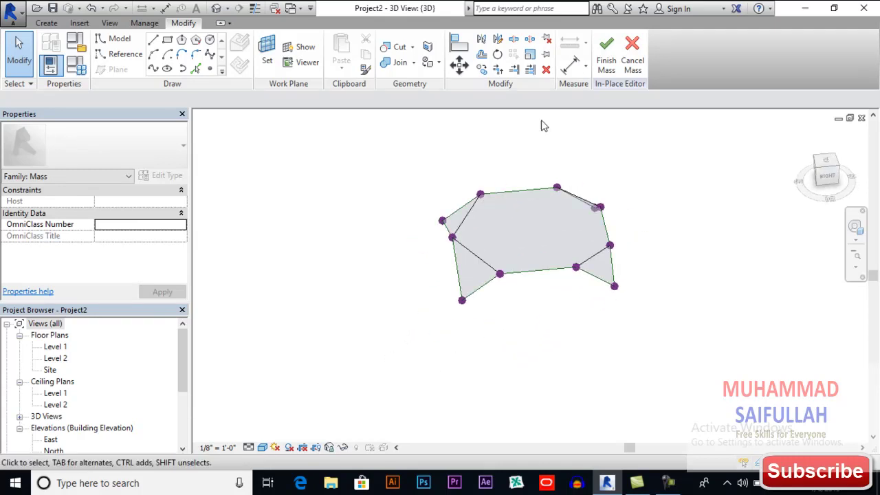
Finish the in-place mass, dismiss the mesh geometry warning and clear the selection.
click(608, 62)
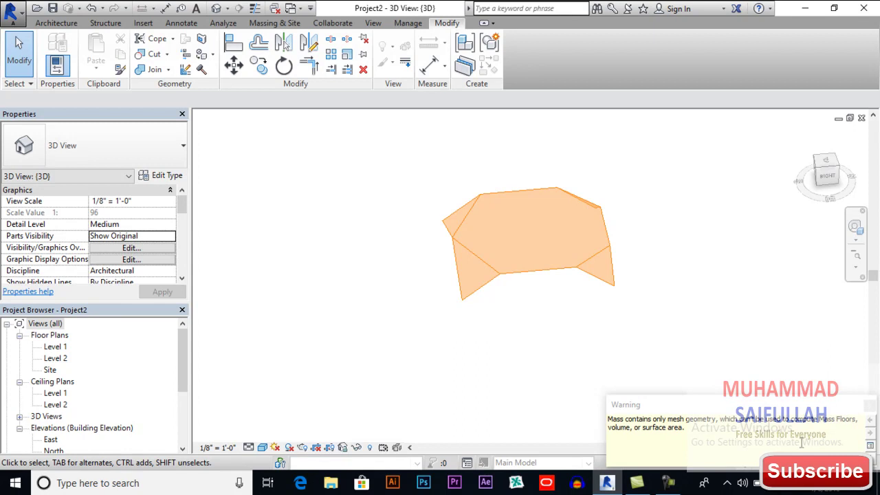
click(871, 408)
click(640, 351)
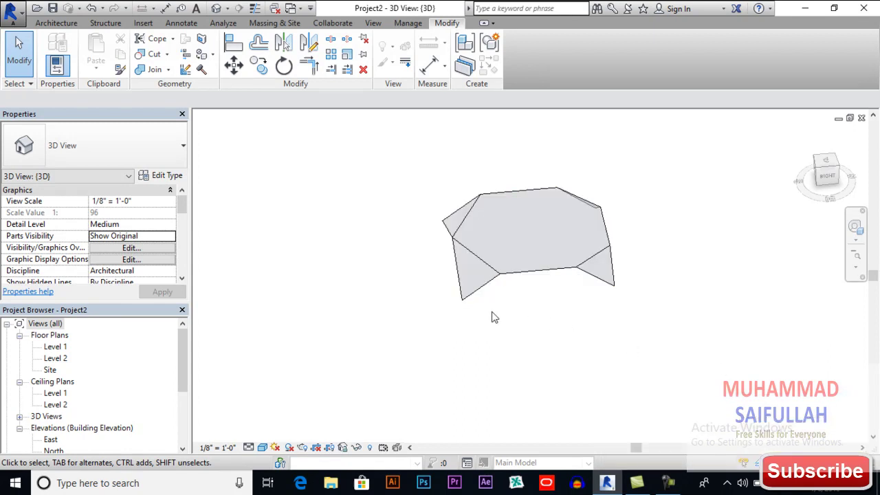
Start Roof by Face, pick the four mass faces, and check the Generic - 9" roof type.
click(59, 24)
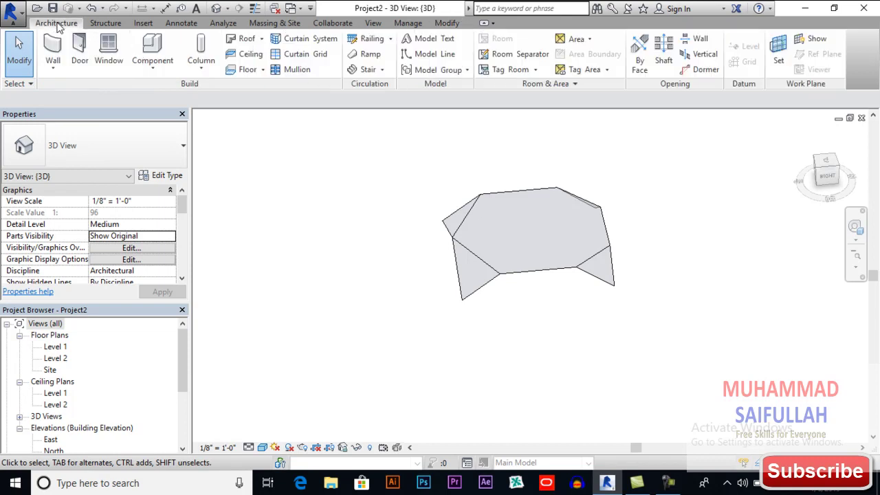
click(262, 40)
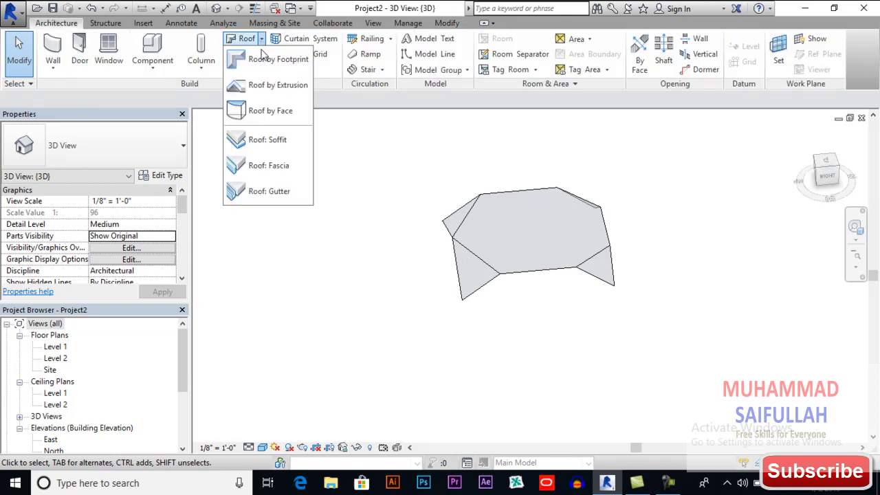
click(286, 114)
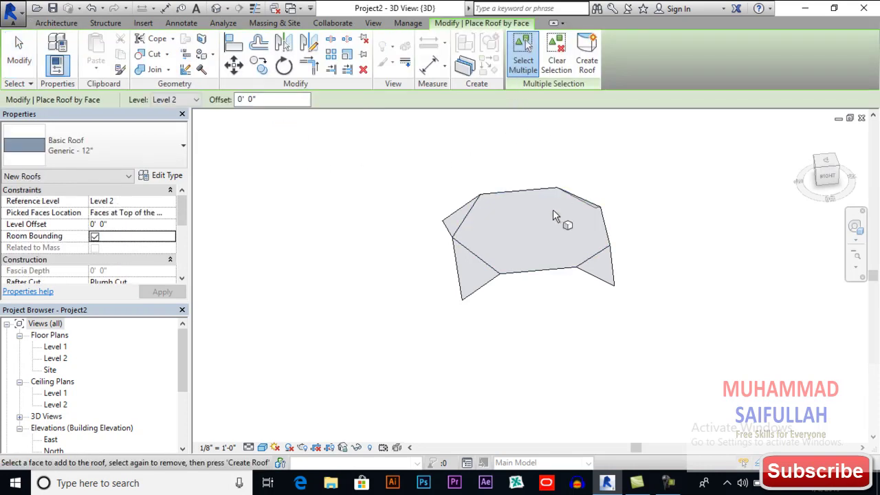
click(461, 211)
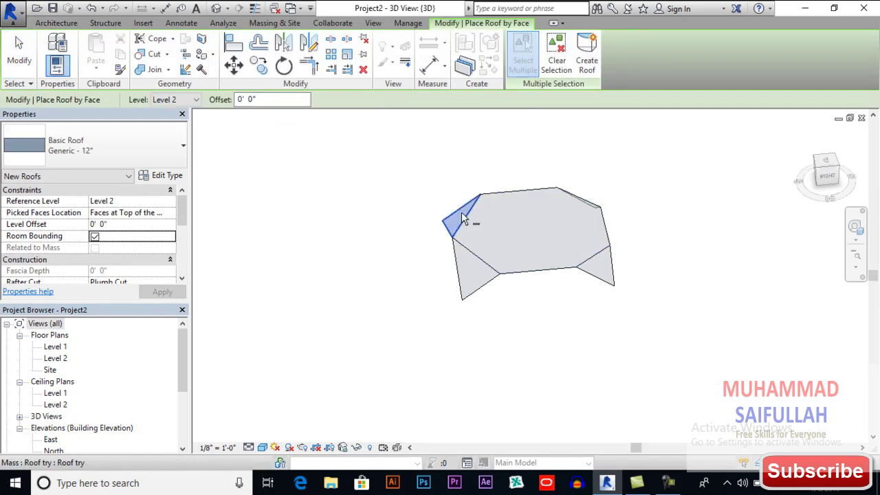
click(458, 265)
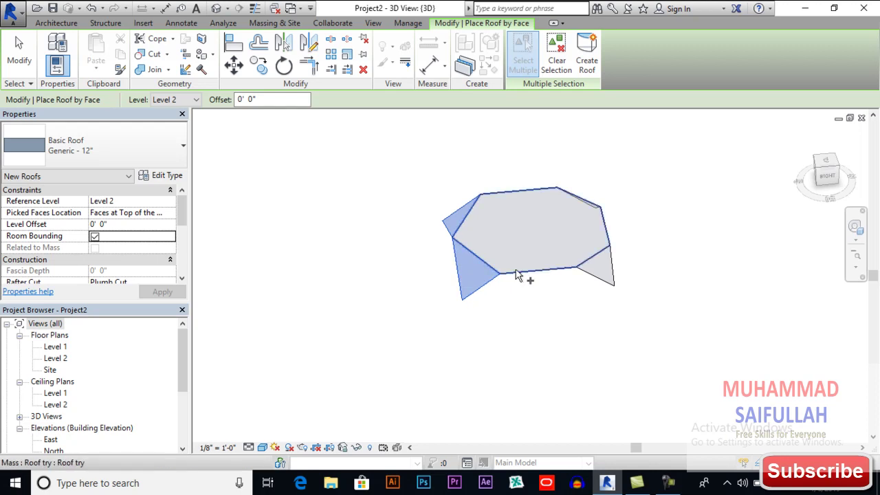
click(520, 273)
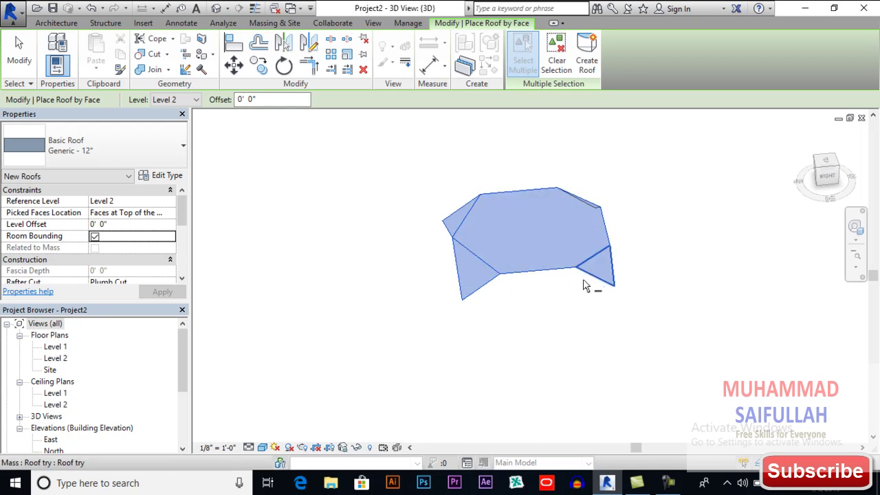
shift+middle_drag(583, 285, 400, 321)
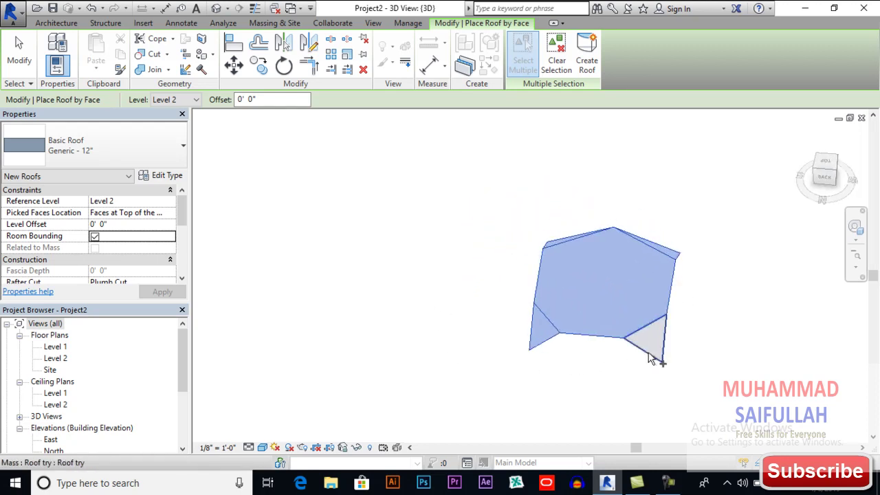
click(650, 357)
mouse_move(650, 357)
shift+middle_down()
mouse_move(796, 239)
mouse_move(784, 289)
shift+middle_up()
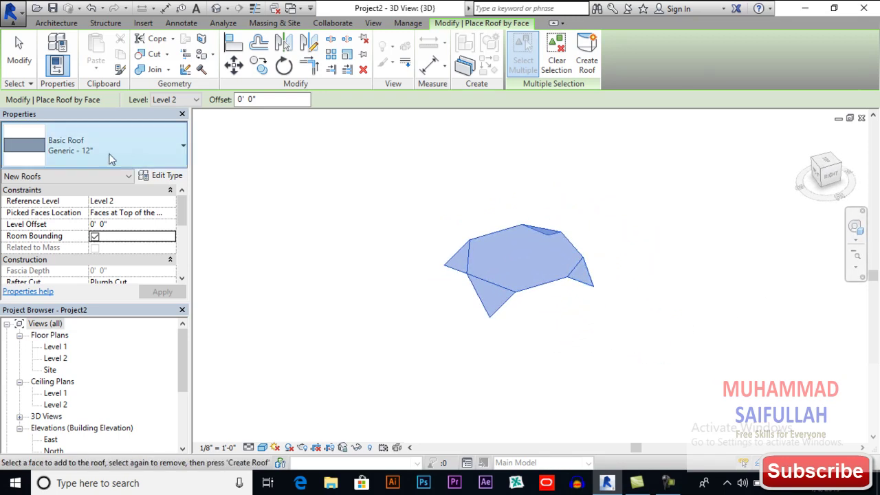
click(63, 154)
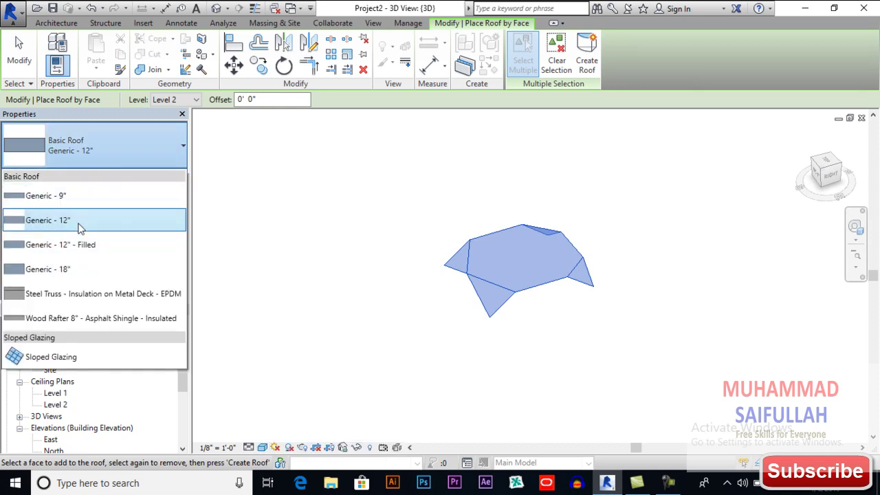
key(Escape)
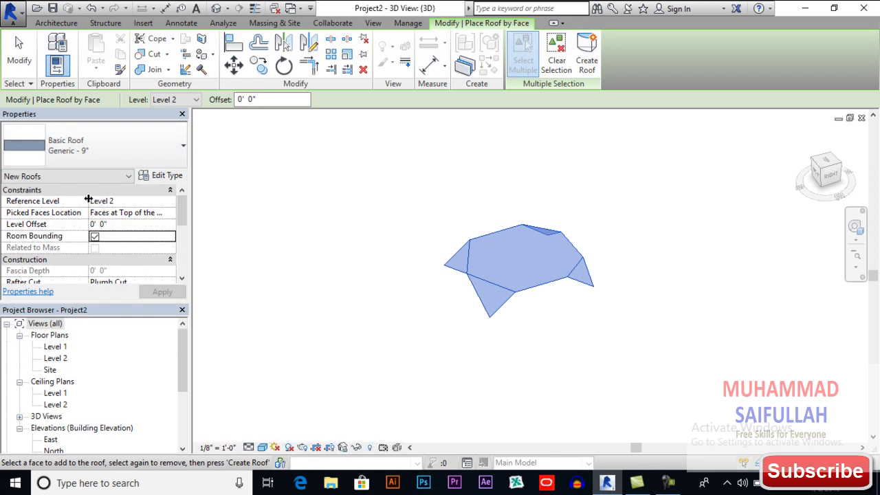
Create the roof on the picked faces, then orbit to inspect it from several angles.
click(588, 69)
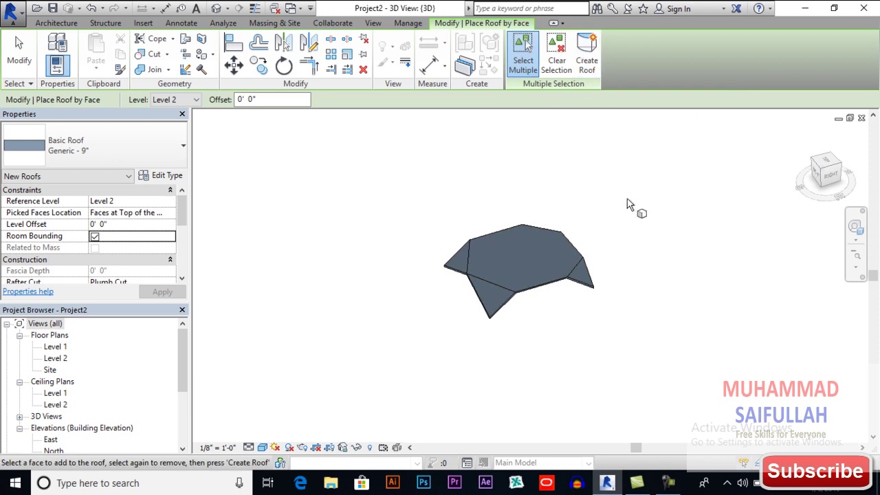
click(20, 51)
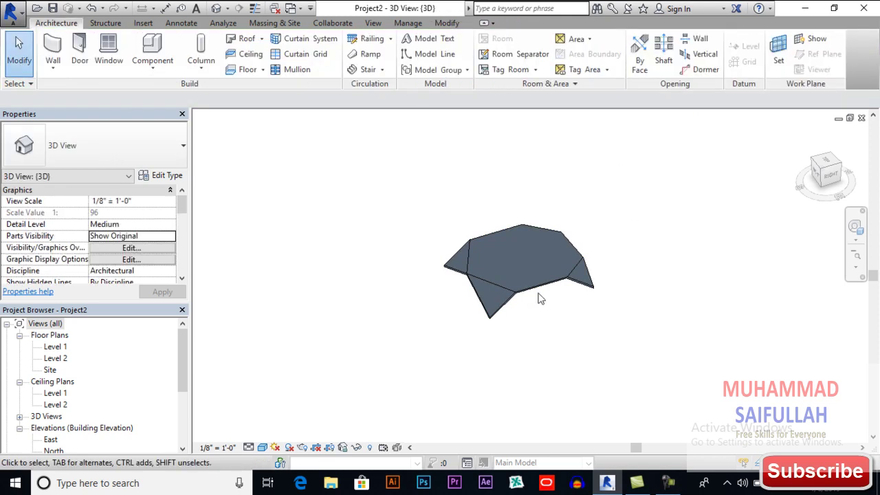
scroll(540, 298, up, 2)
mouse_move(539, 297)
shift+middle_down()
mouse_move(519, 309)
mouse_move(458, 220)
mouse_move(570, 181)
mouse_move(586, 297)
mouse_move(503, 294)
mouse_move(428, 269)
mouse_move(408, 275)
shift+middle_up()
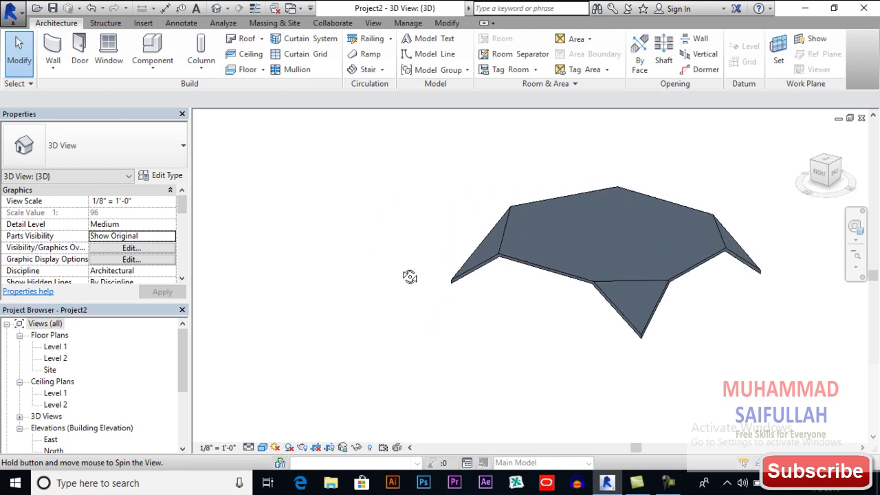
mouse_move(575, 275)
middle_down()
mouse_move(502, 275)
mouse_move(395, 313)
mouse_move(617, 286)
middle_up()
mouse_move(428, 281)
shift+middle_down()
mouse_move(472, 273)
mouse_move(555, 289)
mouse_move(511, 249)
mouse_move(477, 261)
mouse_move(621, 252)
mouse_move(677, 186)
mouse_move(644, 199)
mouse_move(598, 264)
mouse_move(576, 279)
mouse_move(483, 294)
mouse_move(436, 200)
mouse_move(464, 138)
mouse_move(477, 305)
shift+middle_up()
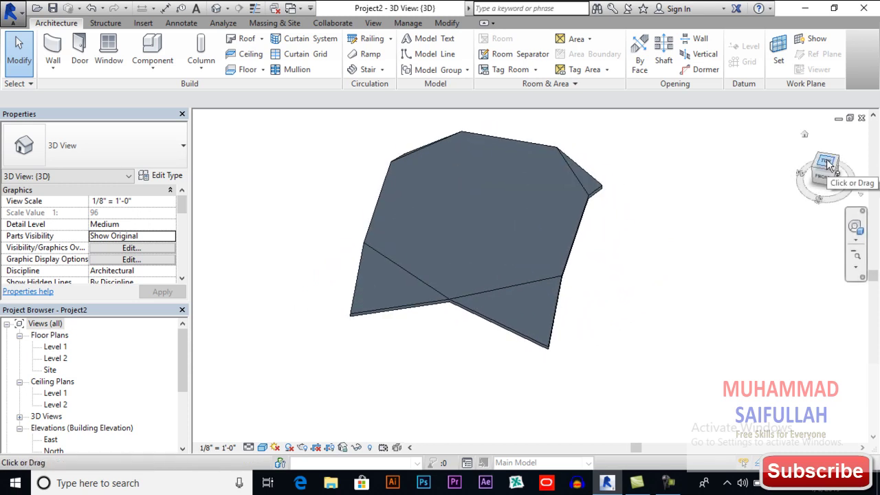
mouse_move(470, 225)
shift+middle_down()
mouse_move(454, 148)
mouse_move(458, 112)
mouse_move(460, 238)
mouse_move(619, 321)
mouse_move(617, 186)
mouse_move(488, 256)
mouse_move(425, 245)
mouse_move(383, 195)
mouse_move(530, 222)
mouse_move(447, 303)
mouse_move(481, 318)
mouse_move(373, 309)
mouse_move(430, 320)
mouse_move(420, 314)
shift+middle_up()
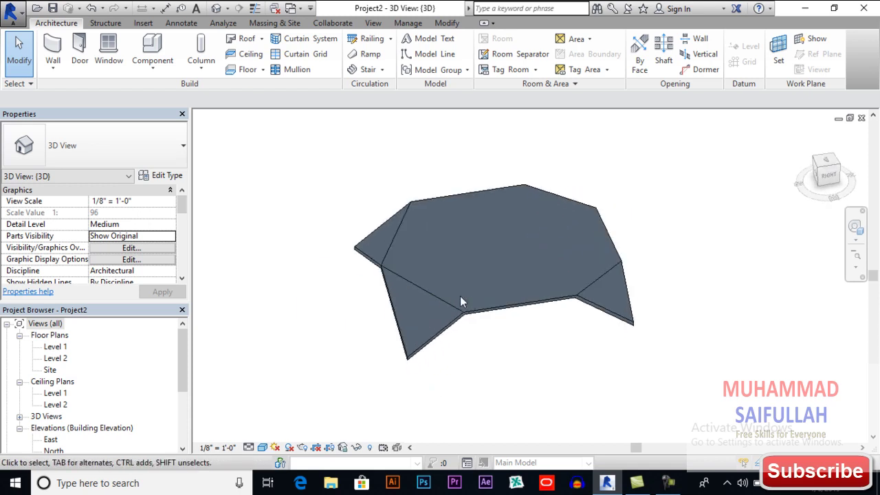